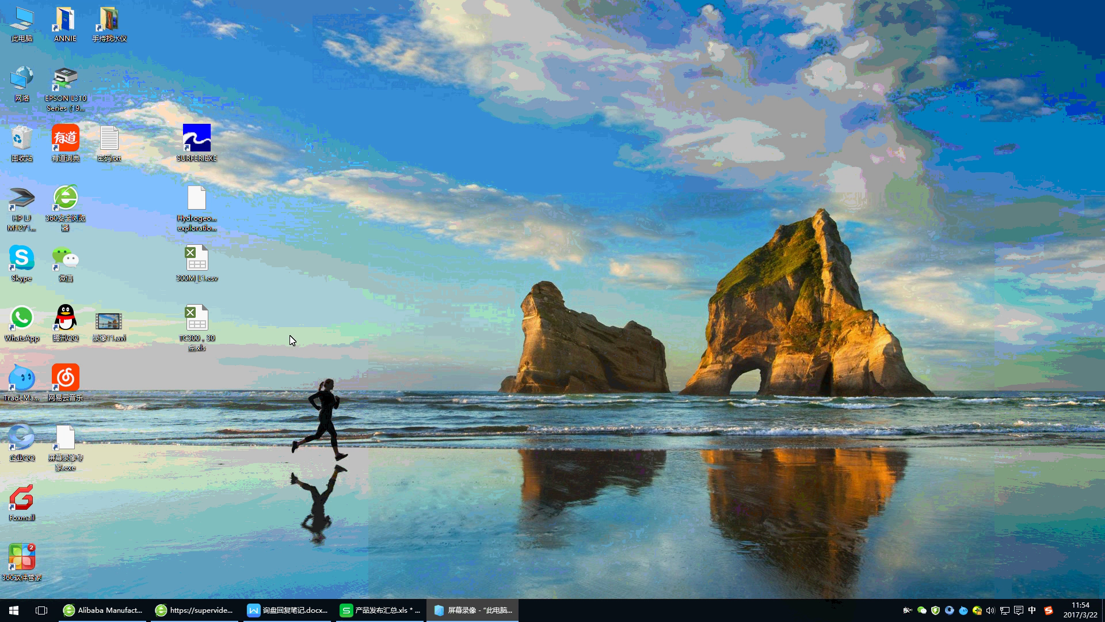
# Step: Open 300M_L1.csv from the desktop and copy the freq01 to freq40 readings in C2:AP23
pyautogui.doubleClick(195, 262)
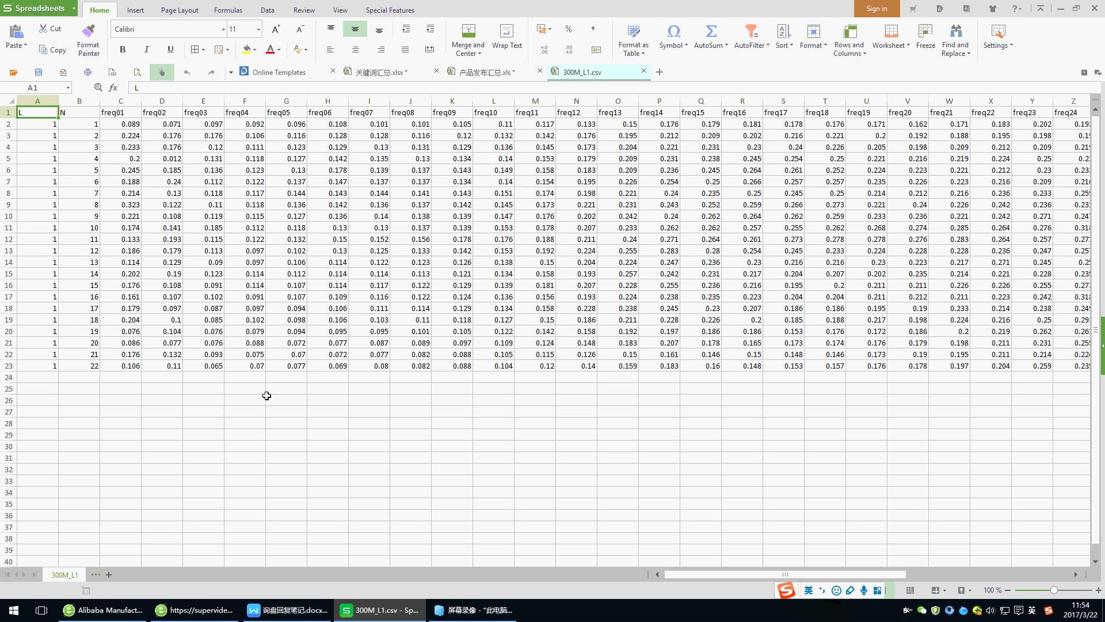
pyautogui.click(267, 396)
pyautogui.moveTo(124, 124); pyautogui.dragTo(328, 371)
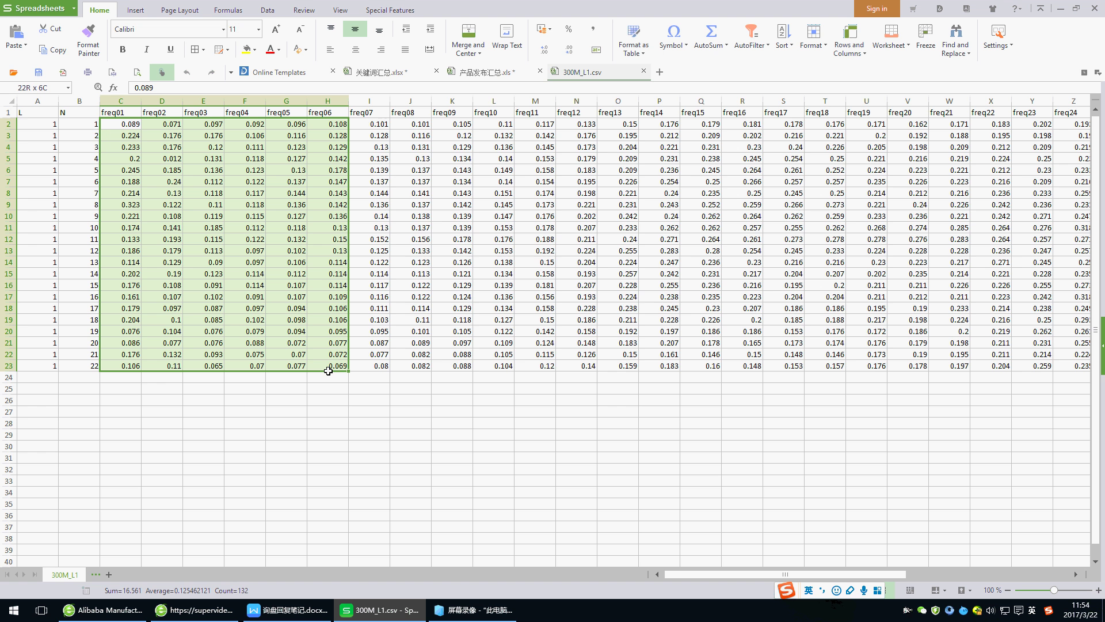
pyautogui.moveTo(328, 370); pyautogui.dragTo(841, 371)
pyautogui.rightClick(281, 269)
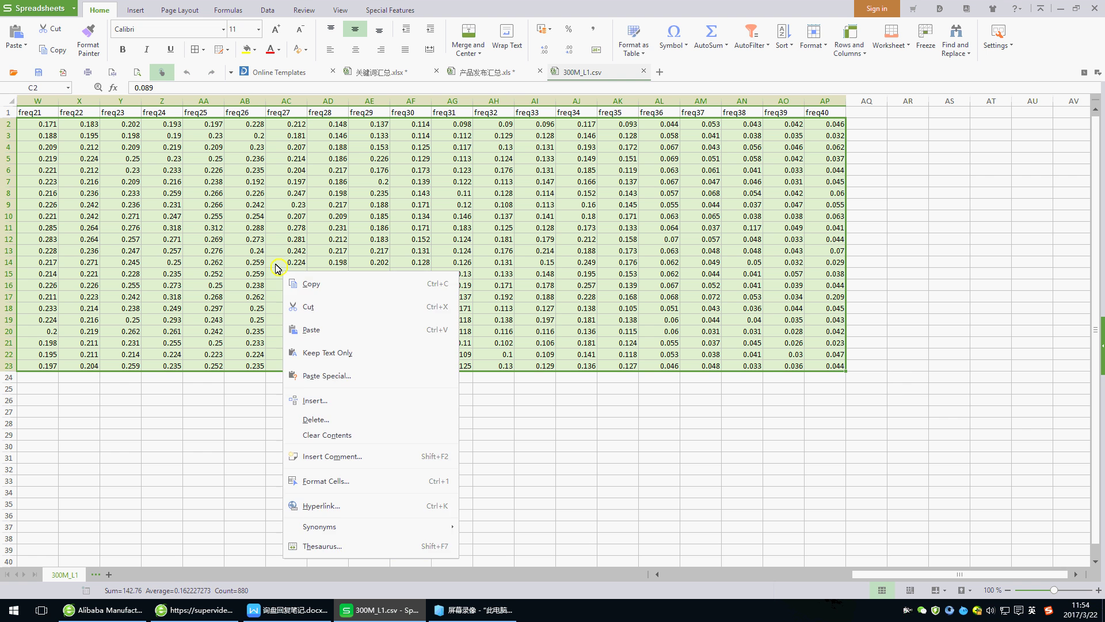
pyautogui.click(321, 286)
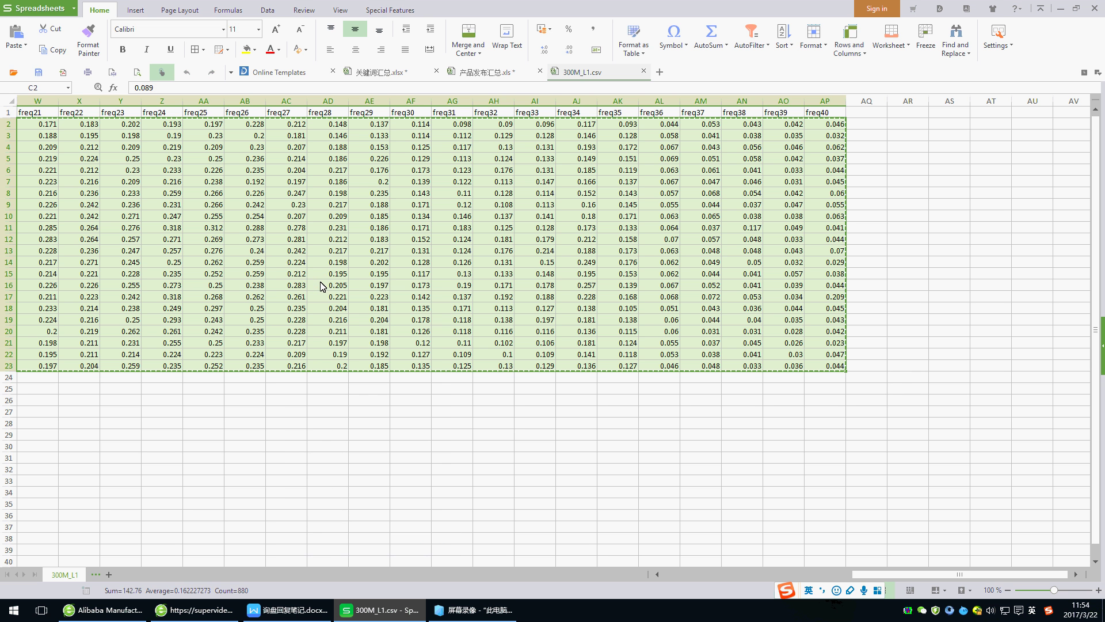
# Step: Return to the desktop and open the TC300，30点.xls workbook
pyautogui.rightClick(602, 608)
pyautogui.click(653, 532)
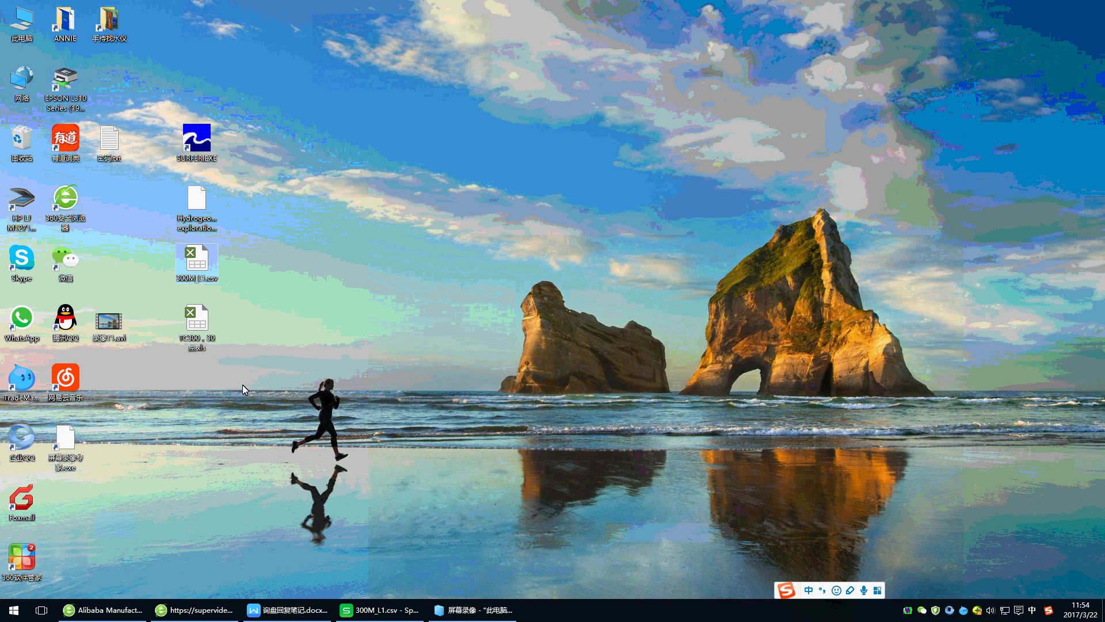
pyautogui.click(196, 328)
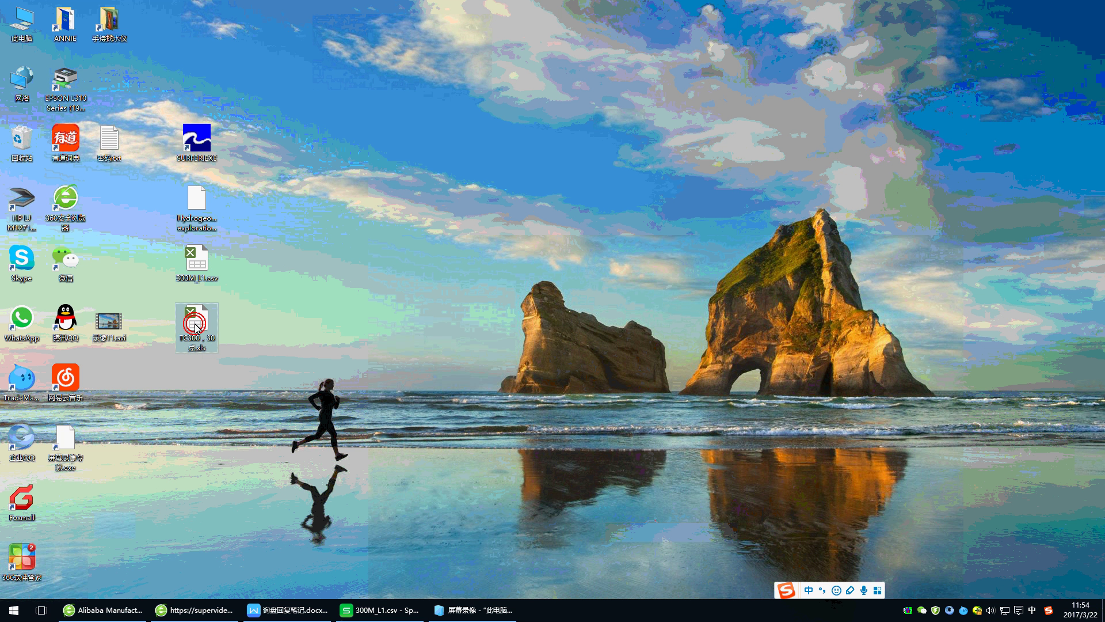
pyautogui.doubleClick(196, 328)
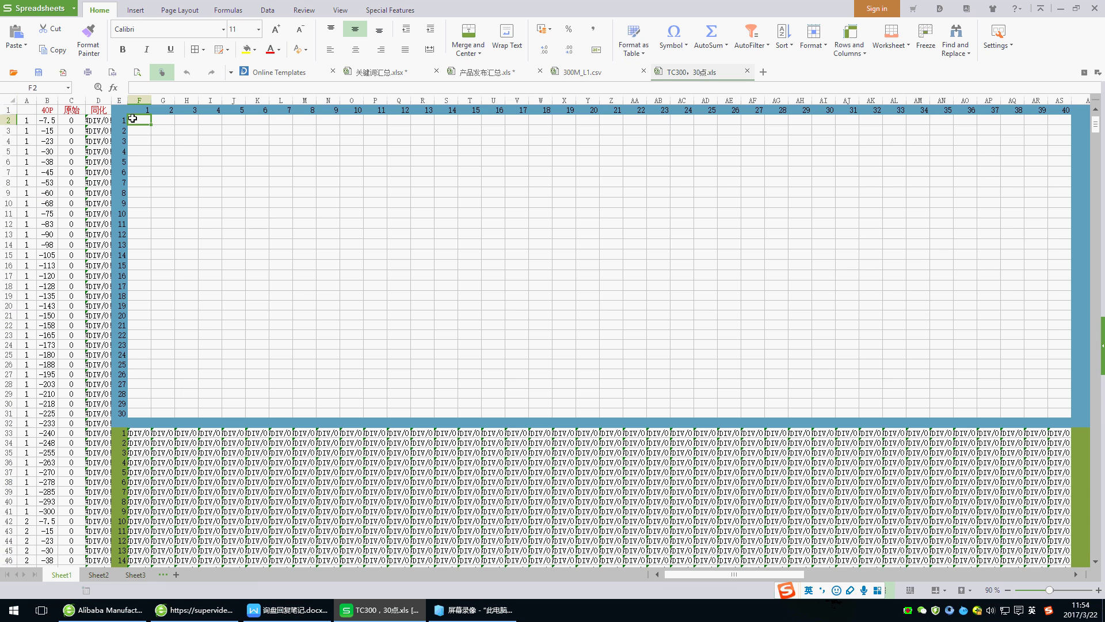
# Step: Paste the copied readings as values only into the blue-bordered table, starting at cell F2
pyautogui.rightClick(143, 121)
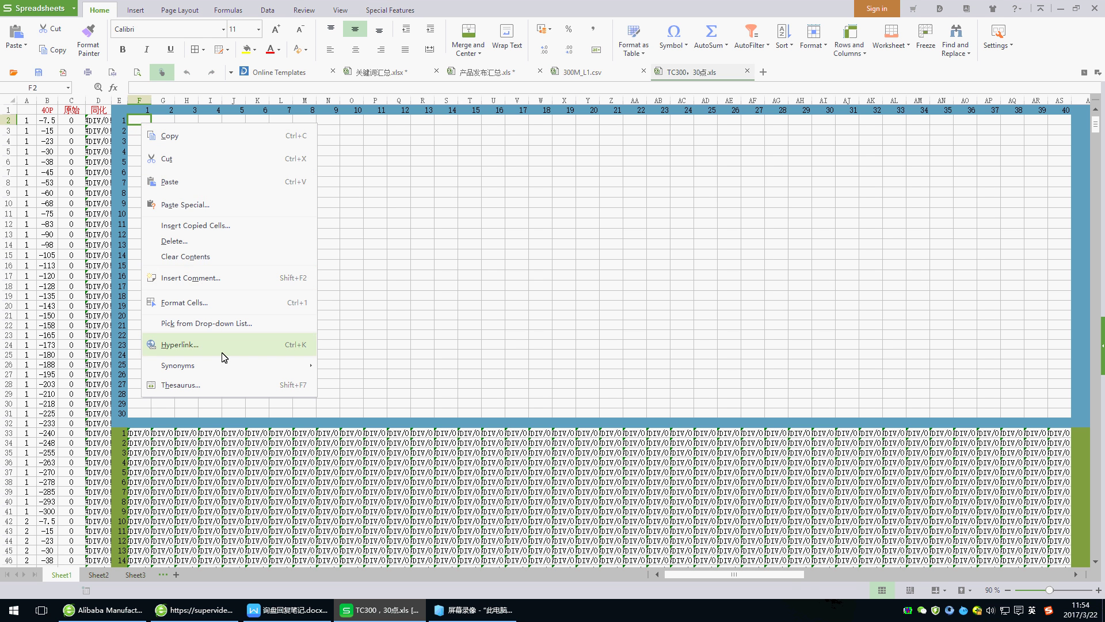
pyautogui.click(185, 206)
pyautogui.click(484, 259)
pyautogui.click(574, 375)
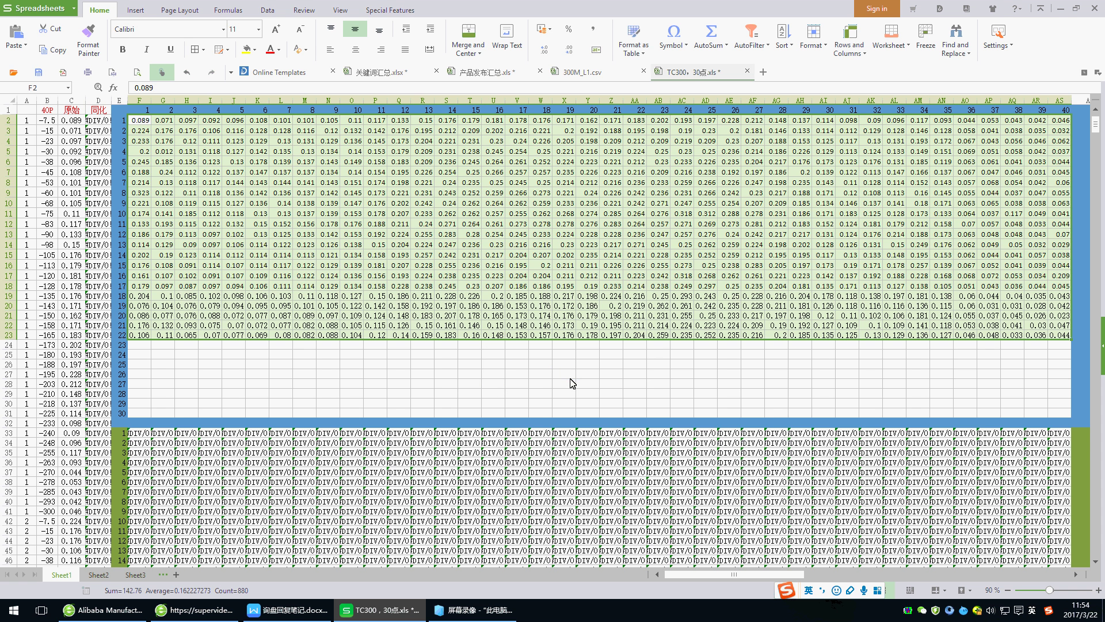
# Step: Insert a line chart of the pasted readings
pyautogui.click(135, 10)
pyautogui.click(80, 34)
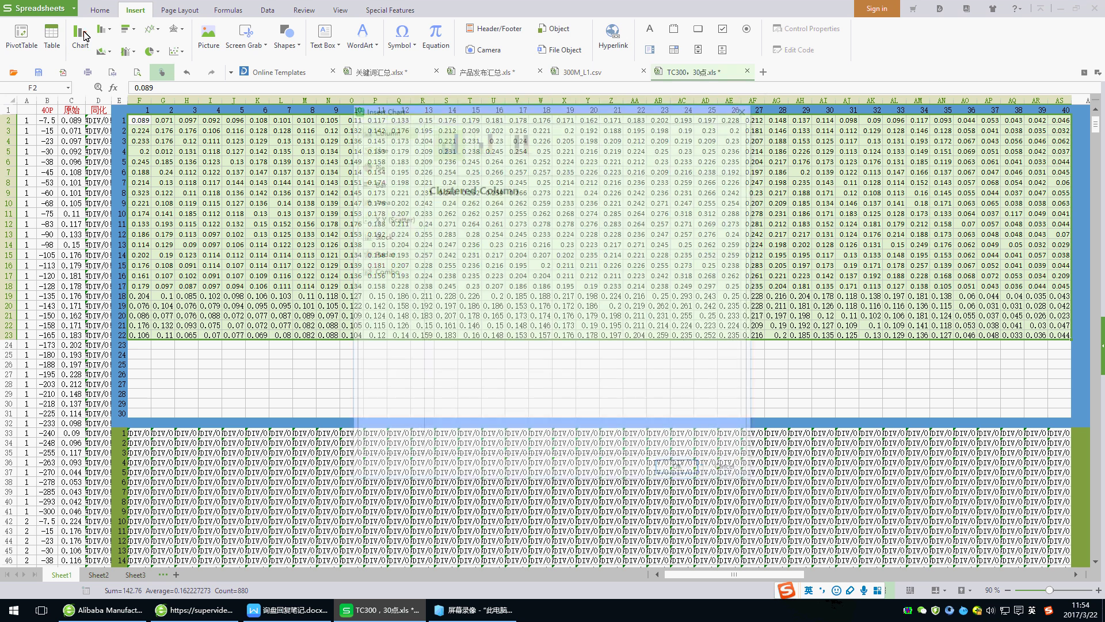
pyautogui.click(377, 147)
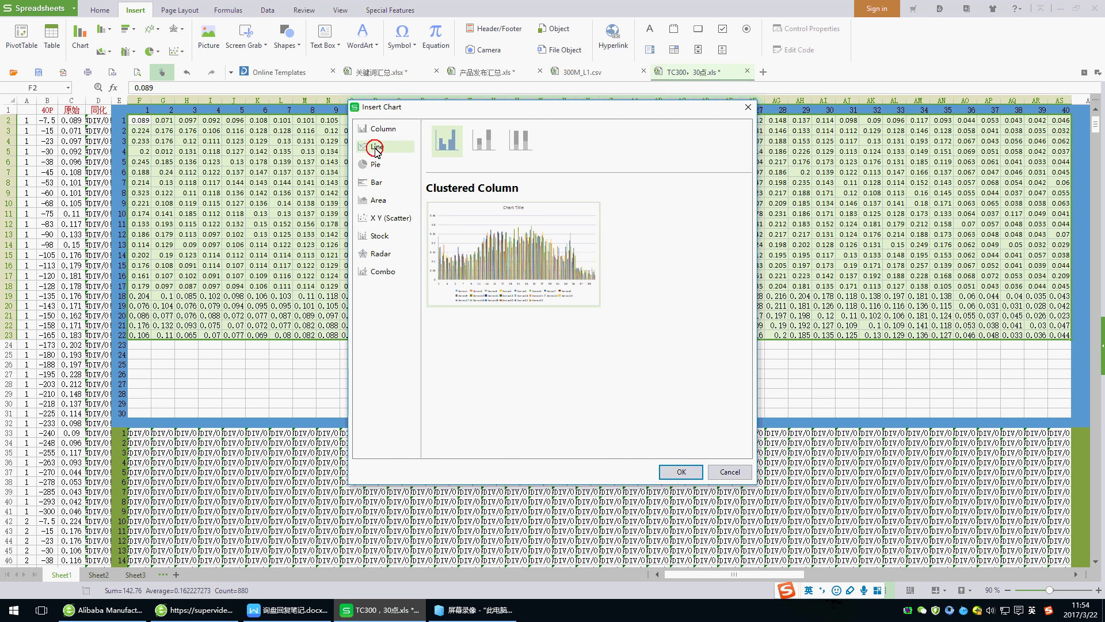
pyautogui.click(682, 469)
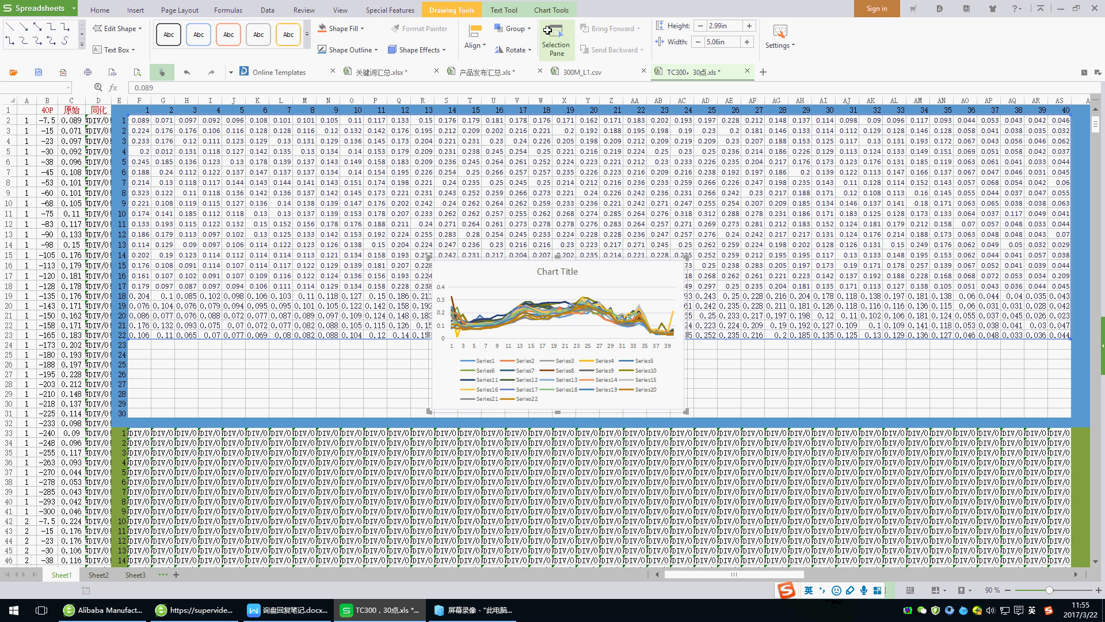
# Step: Swap the line chart's rows and columns, then enlarge the chart towards its lower-right corner
pyautogui.click(558, 13)
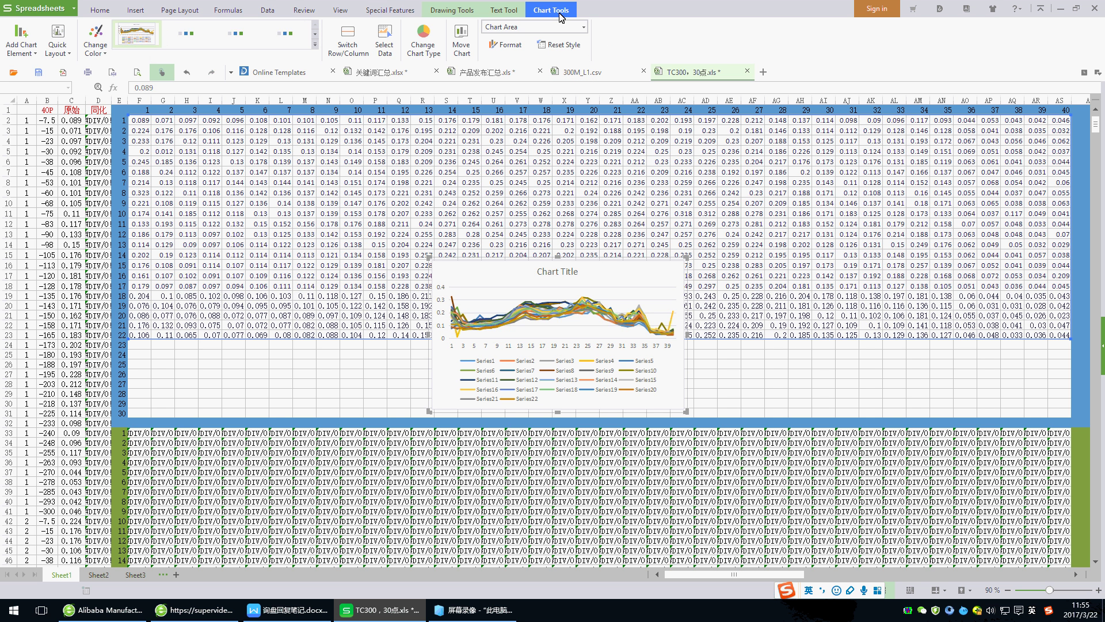
pyautogui.click(349, 39)
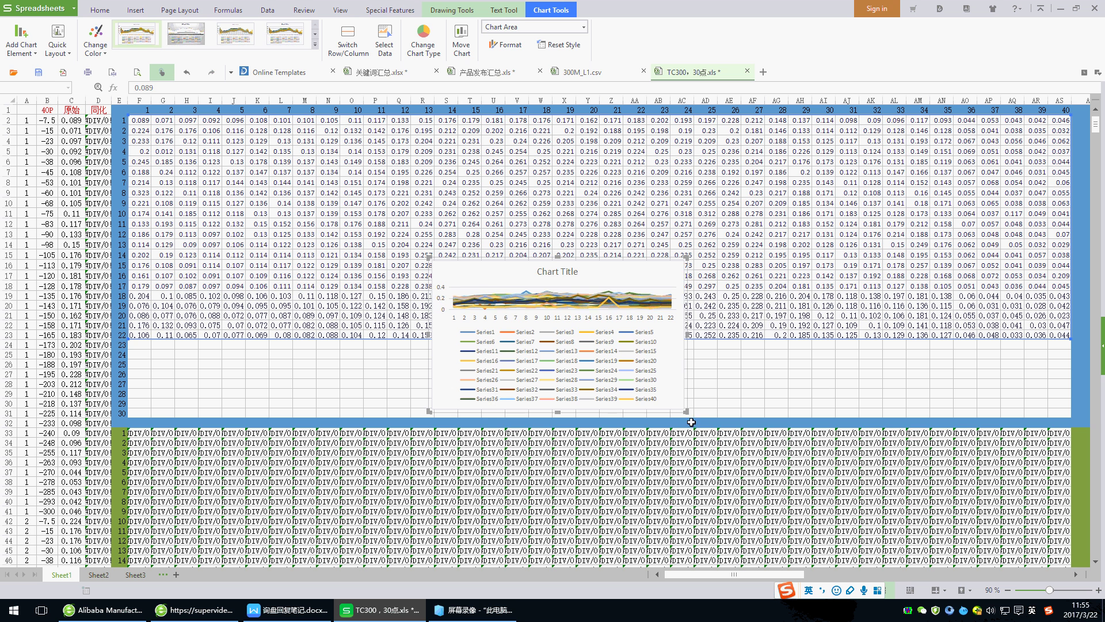
pyautogui.moveTo(686, 411); pyautogui.dragTo(816, 502)
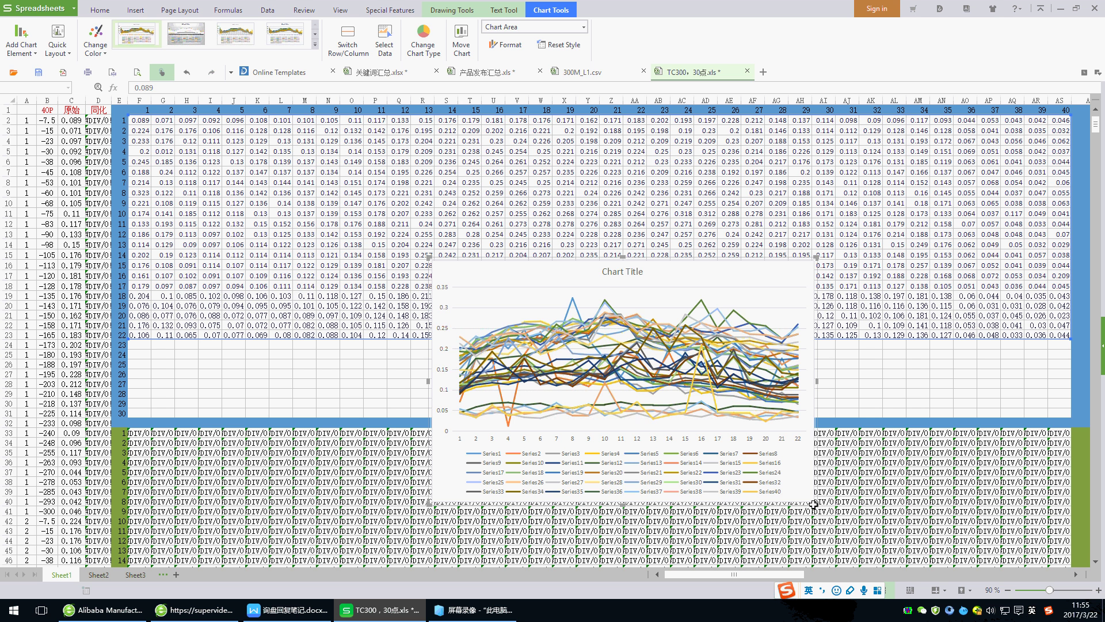
pyautogui.moveTo(815, 502); pyautogui.dragTo(824, 512)
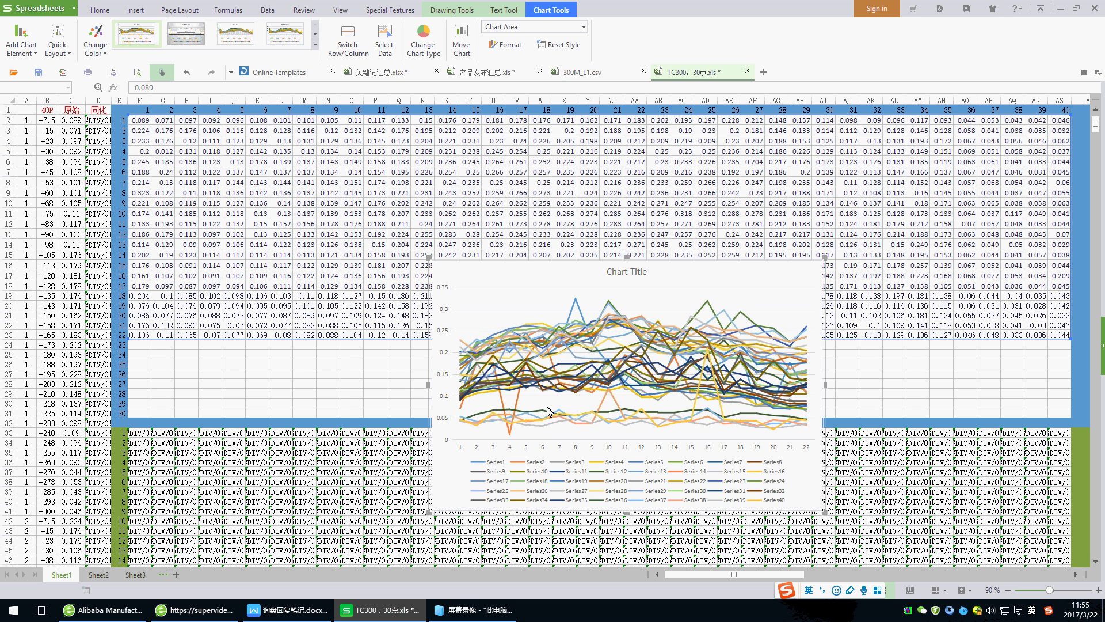
# Step: Copy the readings in F2:AS23 and paste them as transposed values starting at cell F64
pyautogui.click(141, 123)
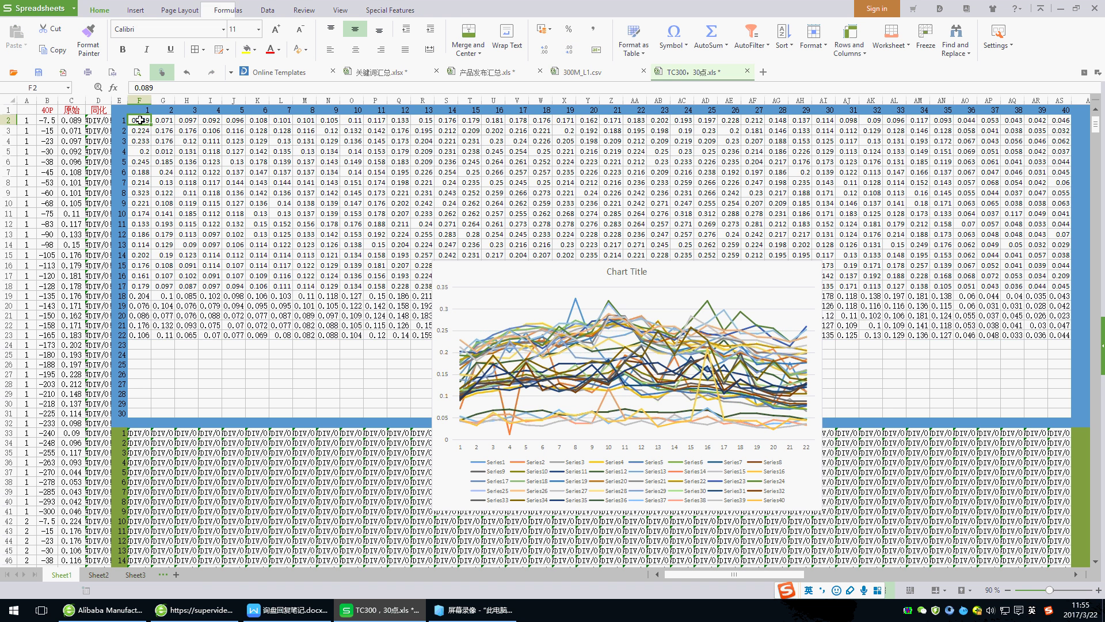
pyautogui.moveTo(142, 123); pyautogui.dragTo(1063, 337)
pyautogui.rightClick(273, 232)
pyautogui.click(302, 248)
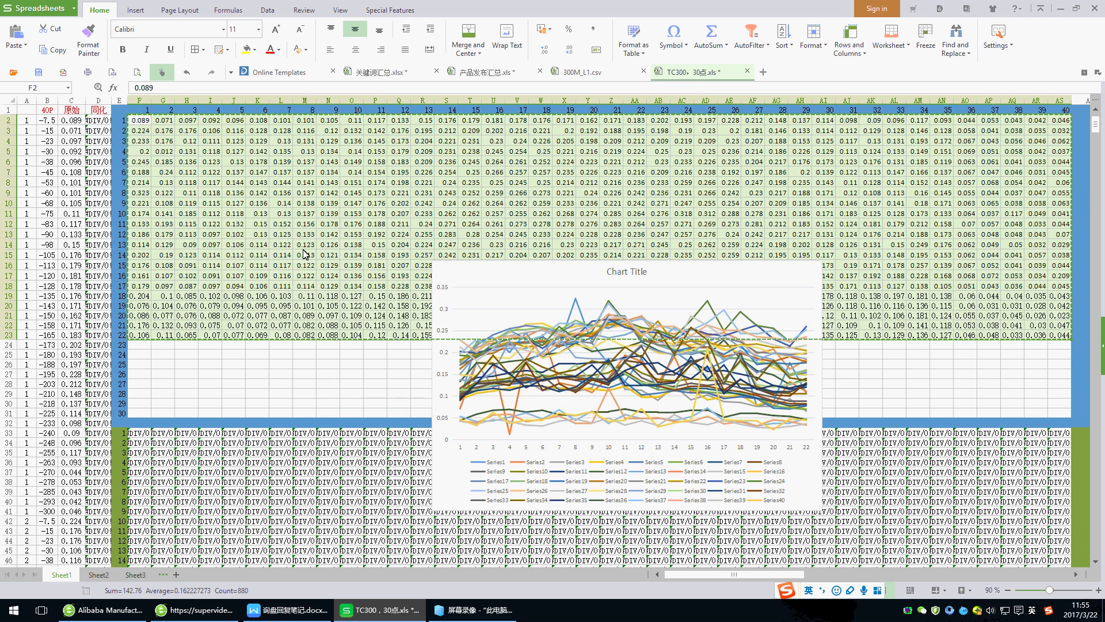
pyautogui.scroll(-8, 322, 276)
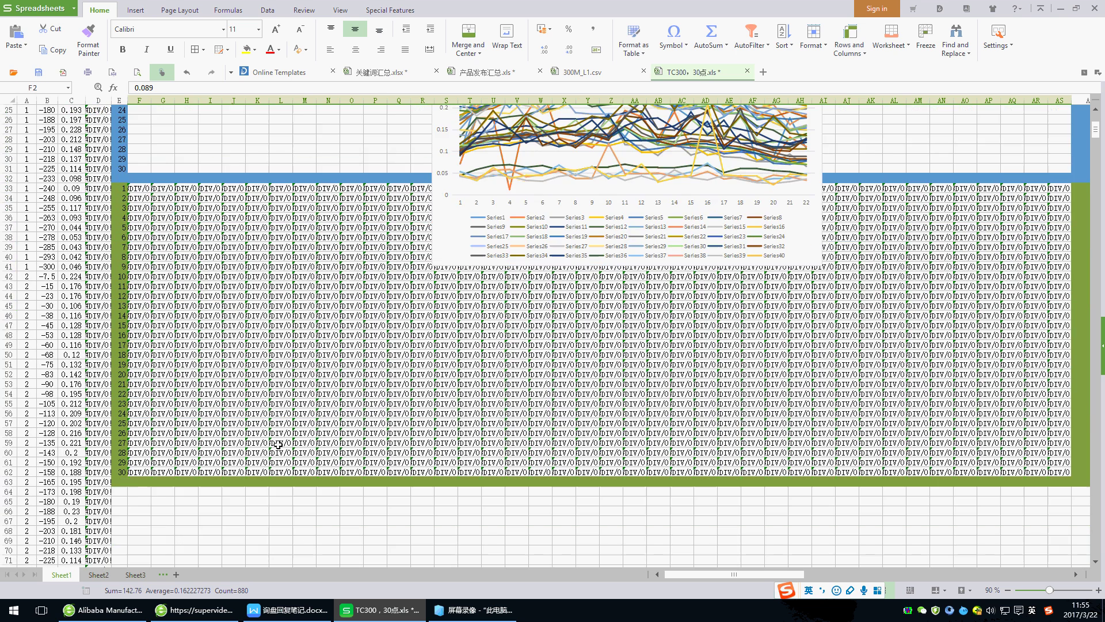
pyautogui.click(139, 492)
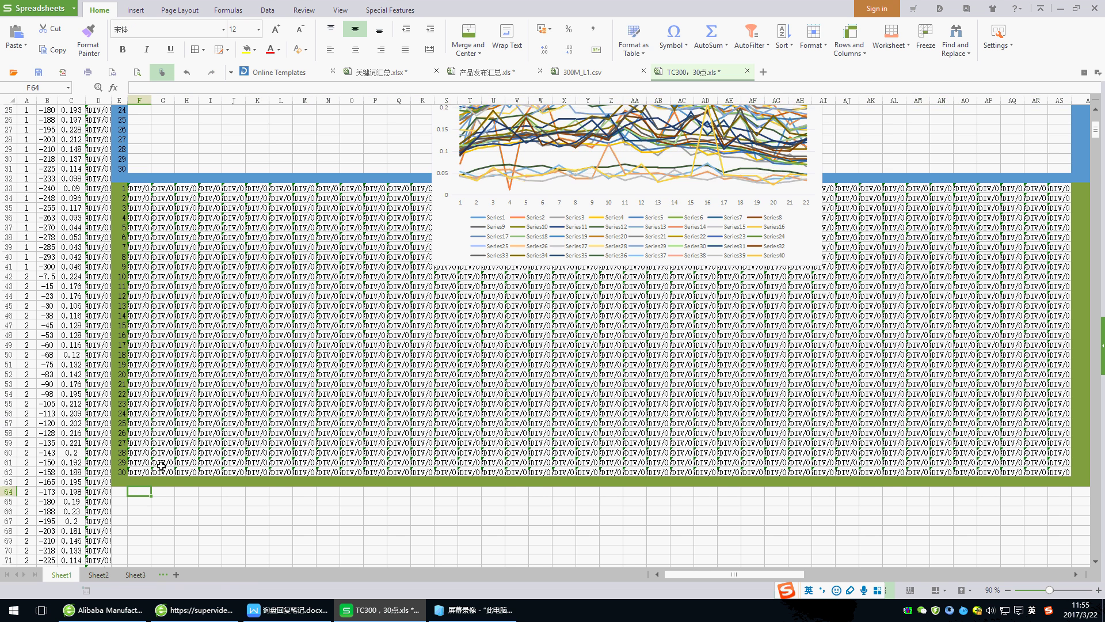
pyautogui.scroll(-4, 162, 465)
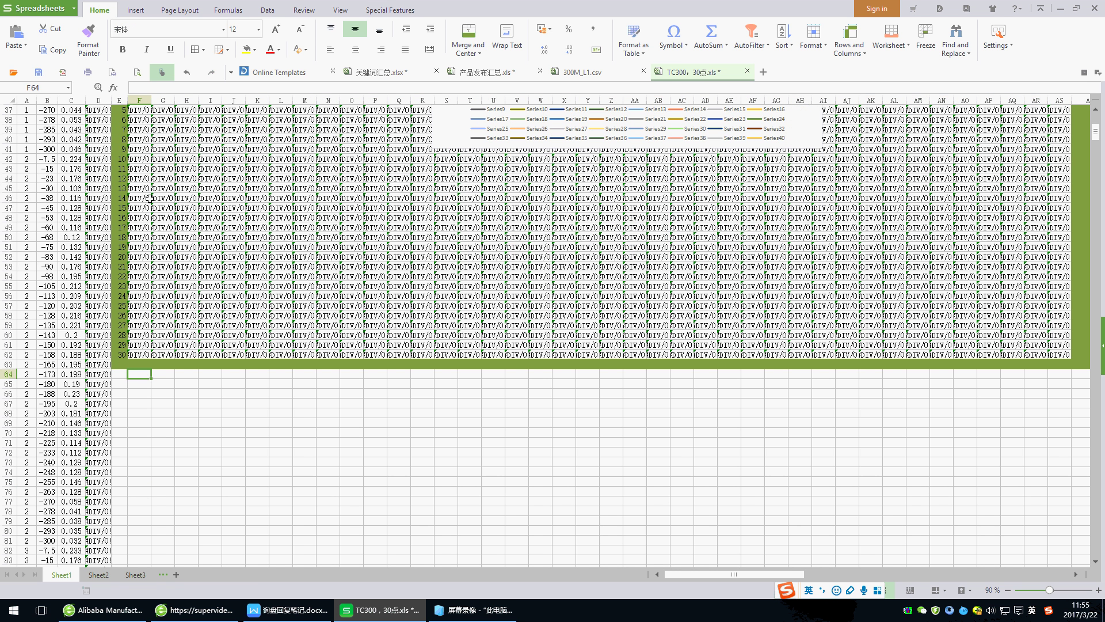
pyautogui.rightClick(135, 375)
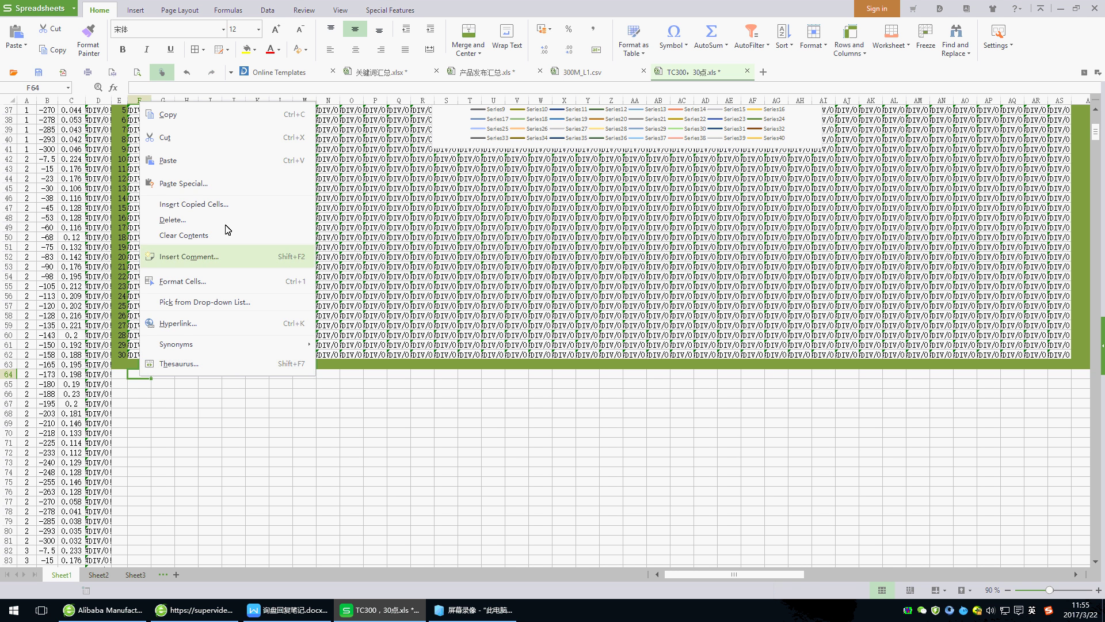
pyautogui.click(200, 184)
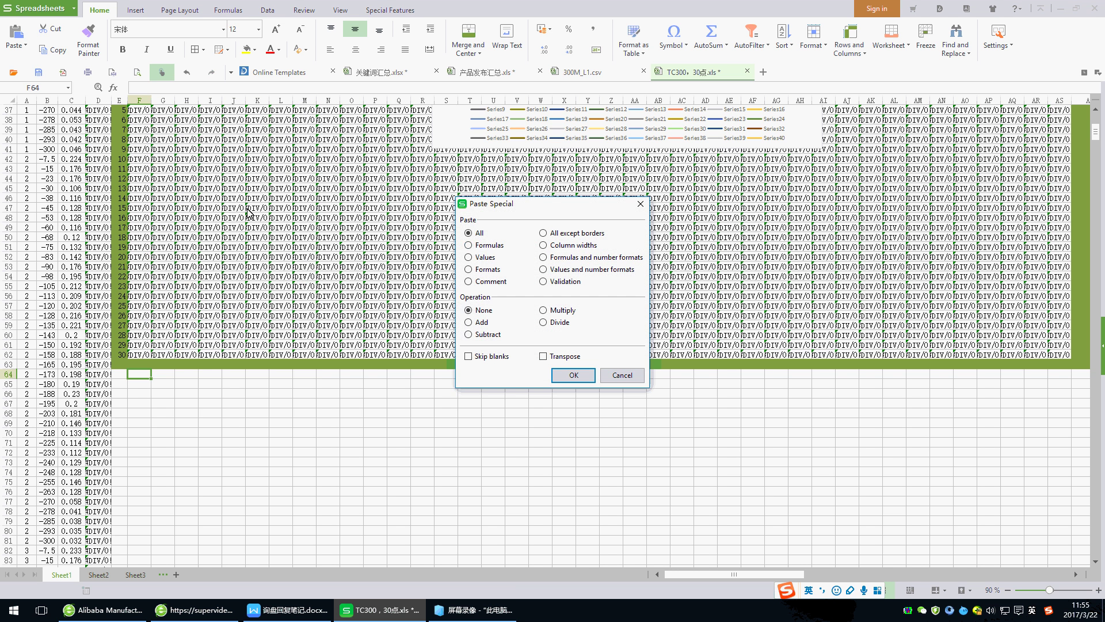
pyautogui.click(484, 258)
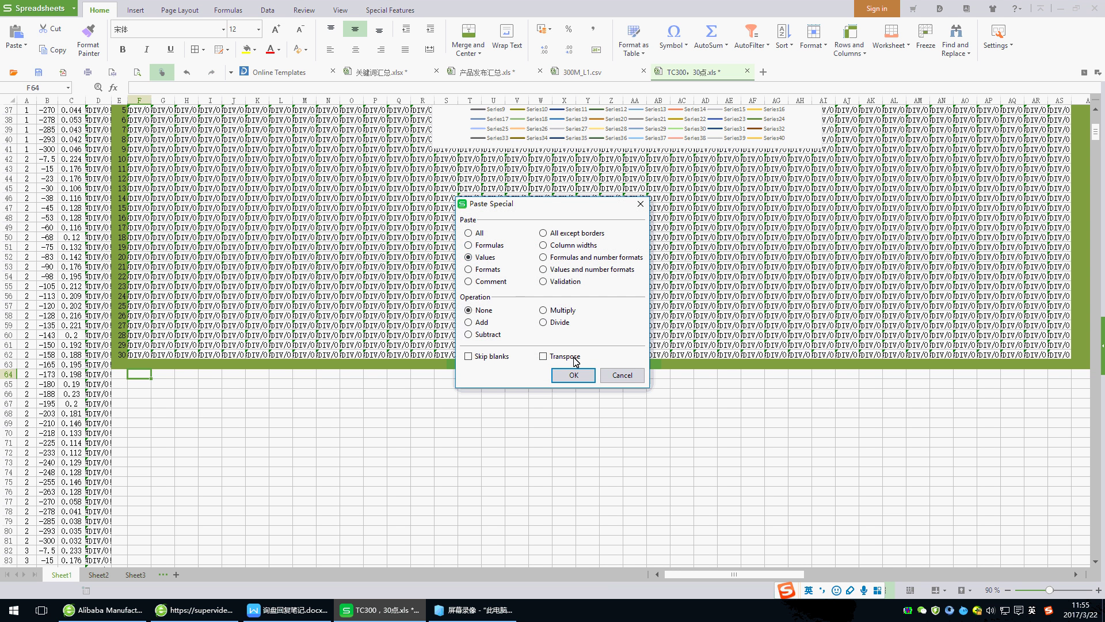
pyautogui.click(543, 356)
pyautogui.click(573, 375)
# Step: Copy A2:C881, covering the point number, depth and original value columns through point 22
pyautogui.scroll(2, 570, 427)
pyautogui.scroll(8, 570, 427)
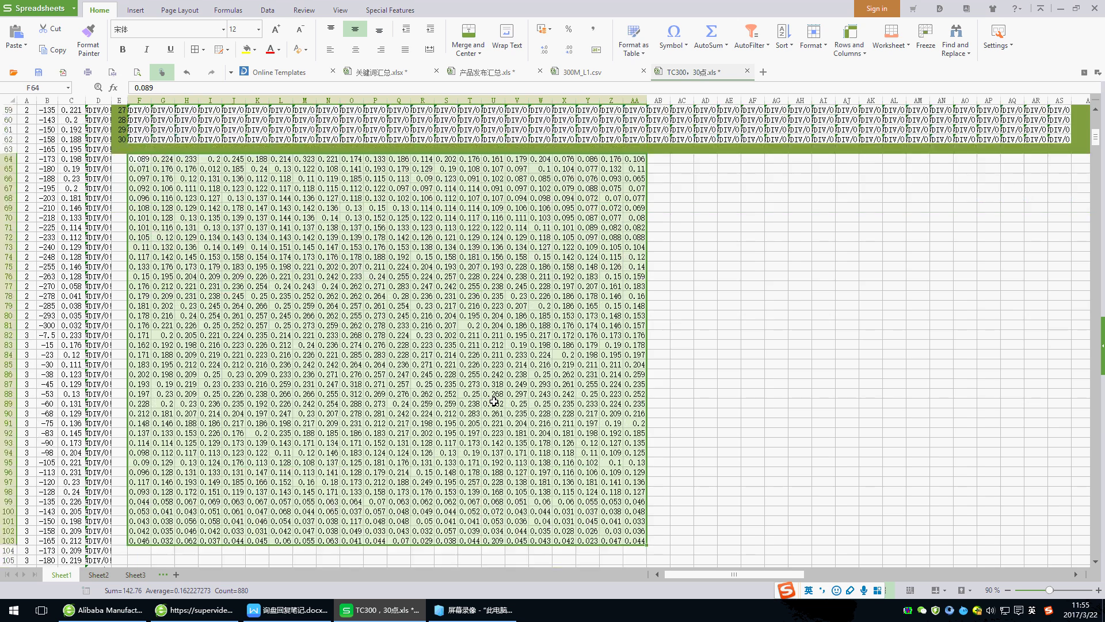
pyautogui.scroll(10, 425, 402)
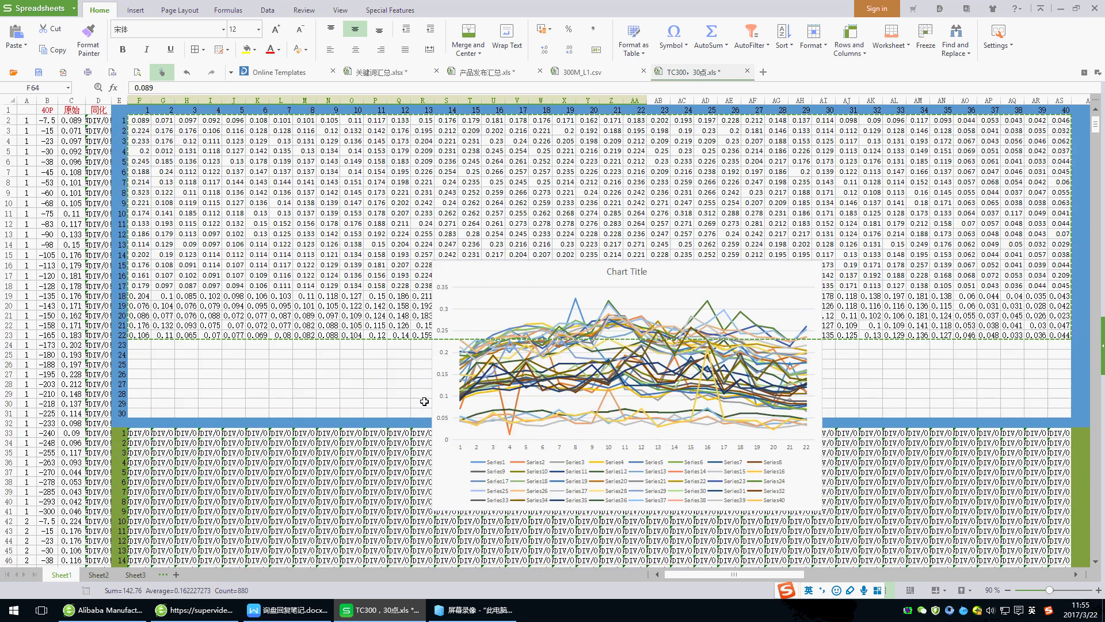
pyautogui.moveTo(26, 121); pyautogui.dragTo(59, 197)
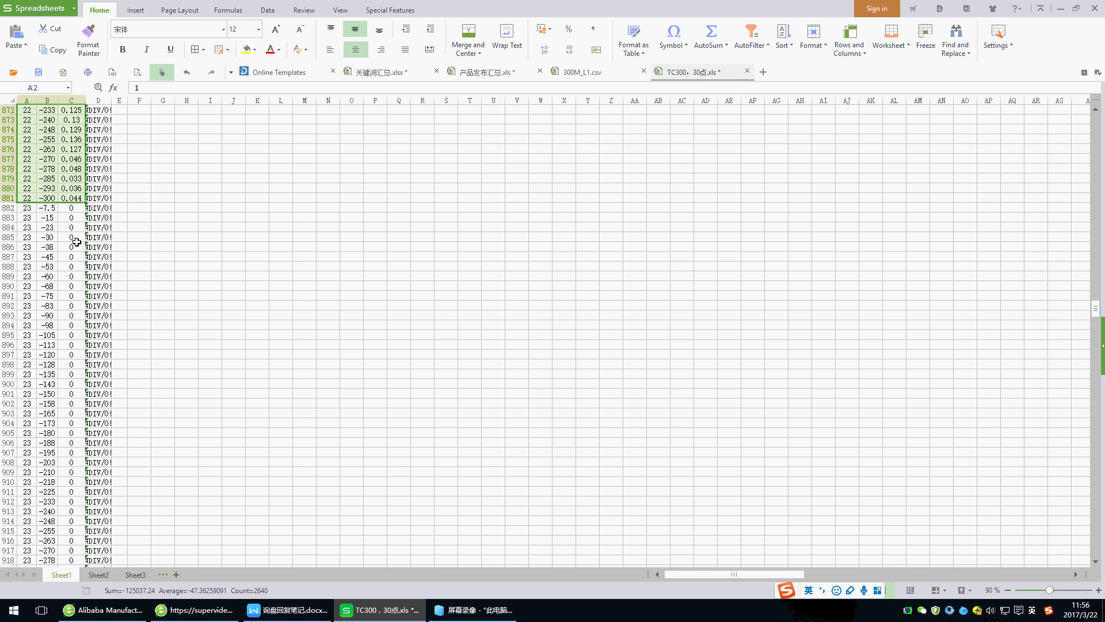
pyautogui.rightClick(62, 186)
pyautogui.click(107, 200)
# Step: Create a new blank workbook and paste the copied columns as values only, starting at cell A1
pyautogui.click(764, 73)
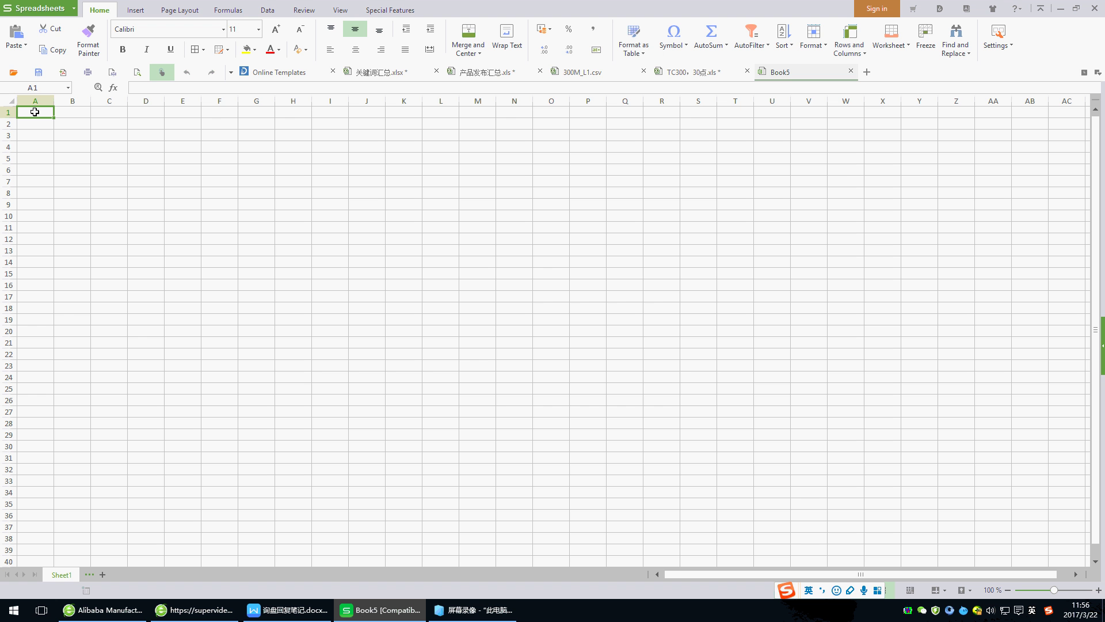
pyautogui.rightClick(34, 112)
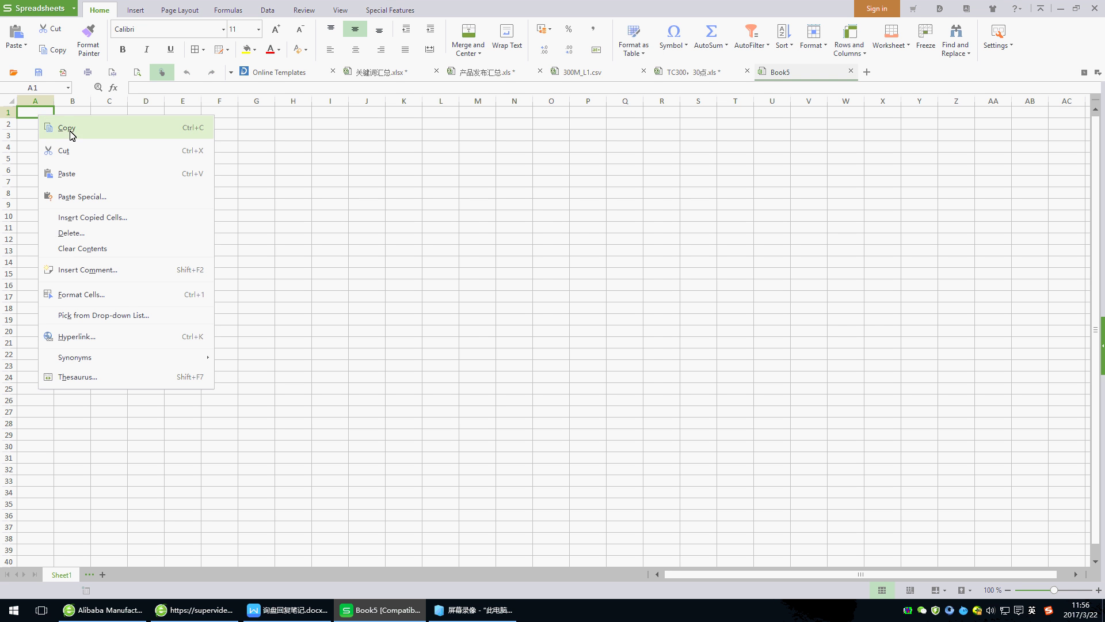
pyautogui.click(104, 198)
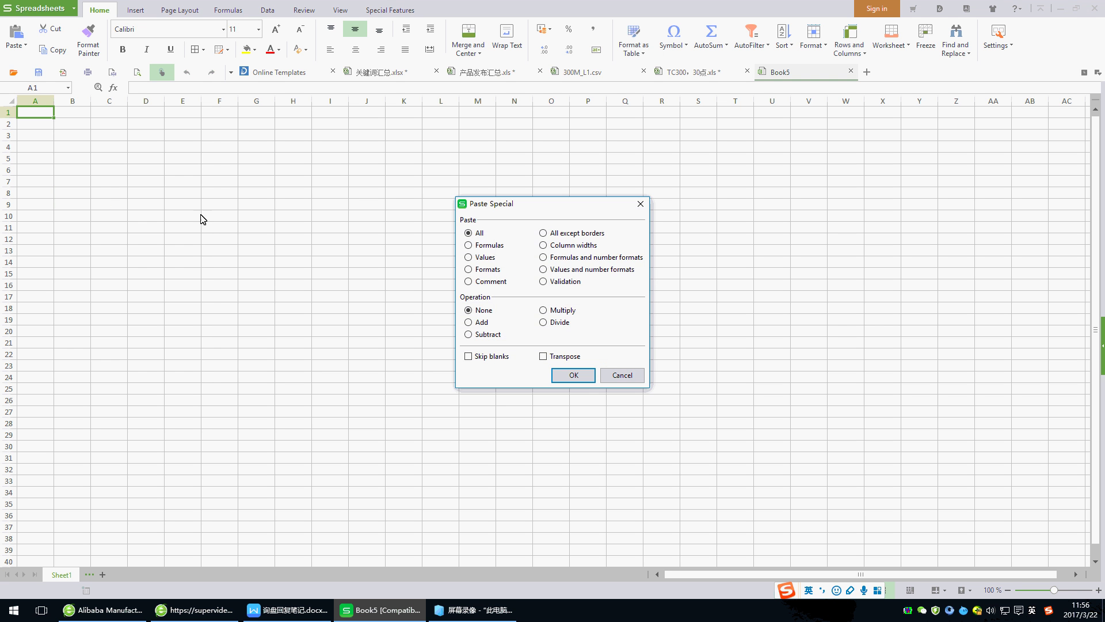
pyautogui.click(484, 257)
pyautogui.click(574, 375)
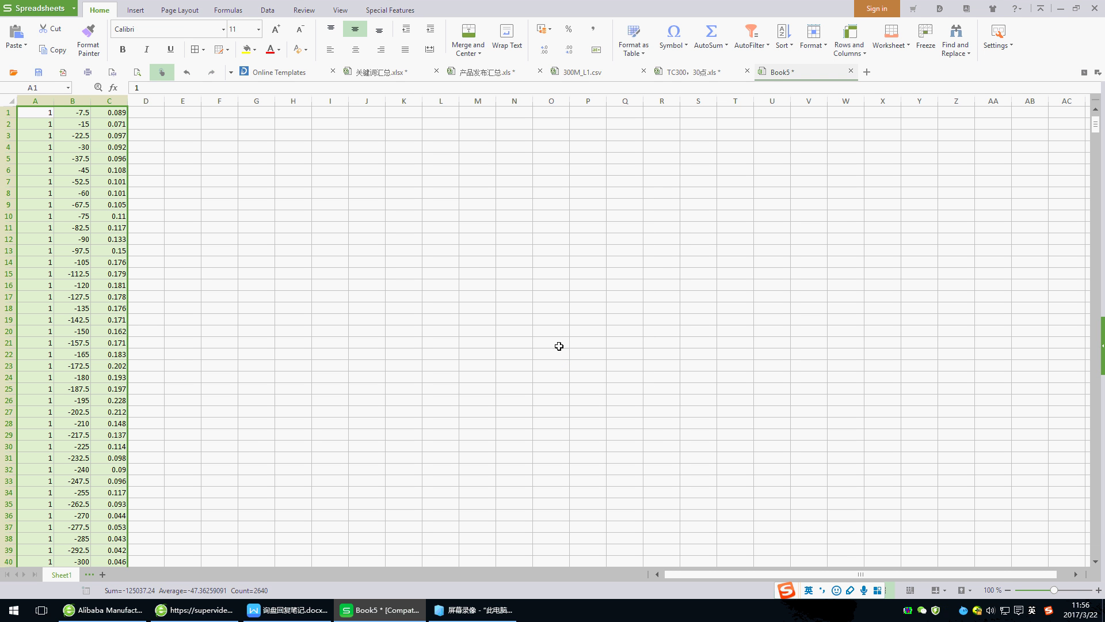
# Step: Save the new workbook to the desktop as Book5.xls in Microsoft Excel 97/2000/XP/2003 format
pyautogui.click(37, 72)
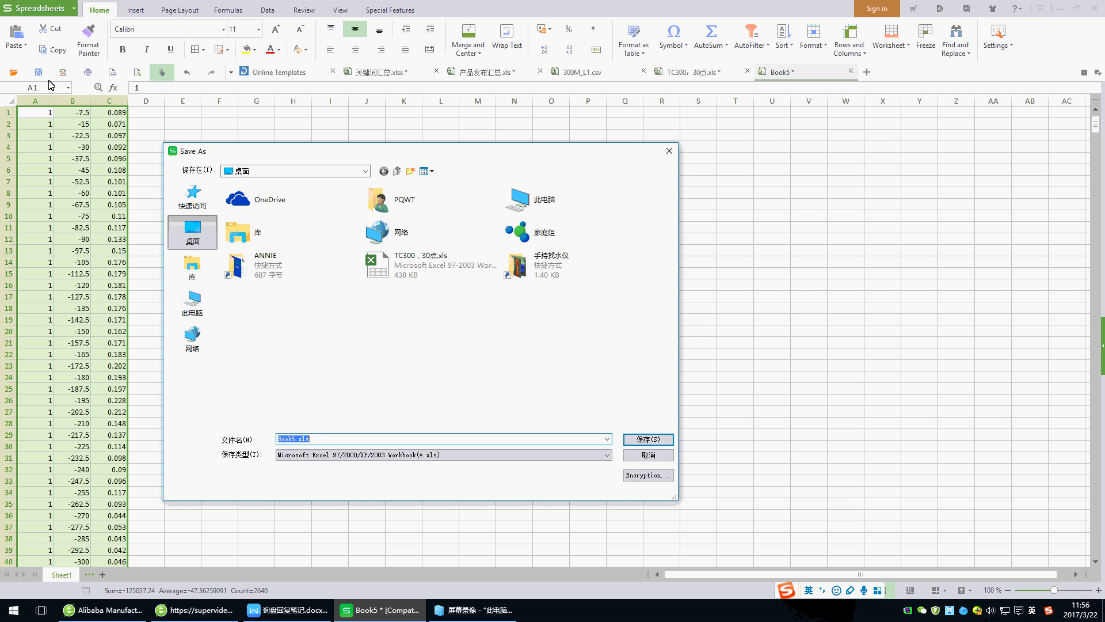
pyautogui.click(199, 231)
pyautogui.click(650, 440)
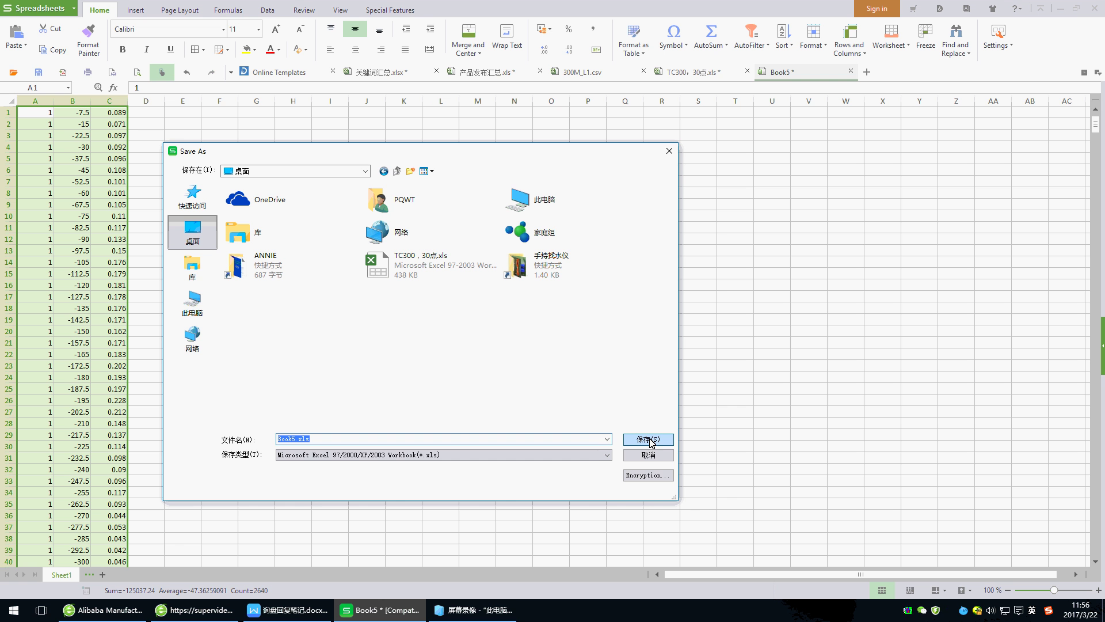
pyautogui.click(651, 443)
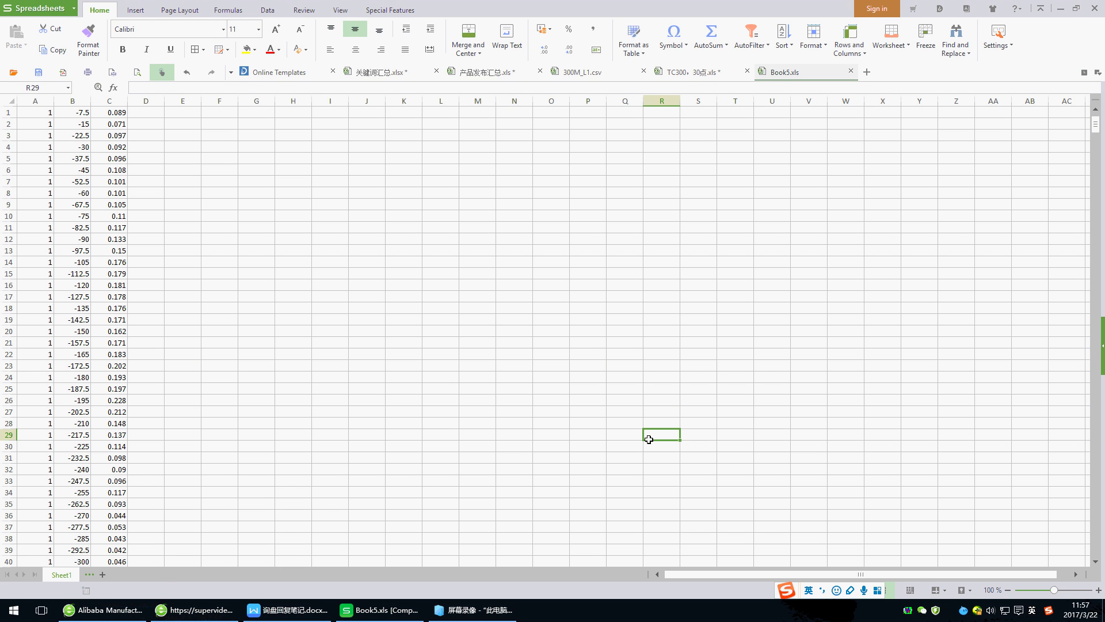
# Step: Show the desktop, launch Surfer and accept associating it with .srf files
pyautogui.rightClick(638, 615)
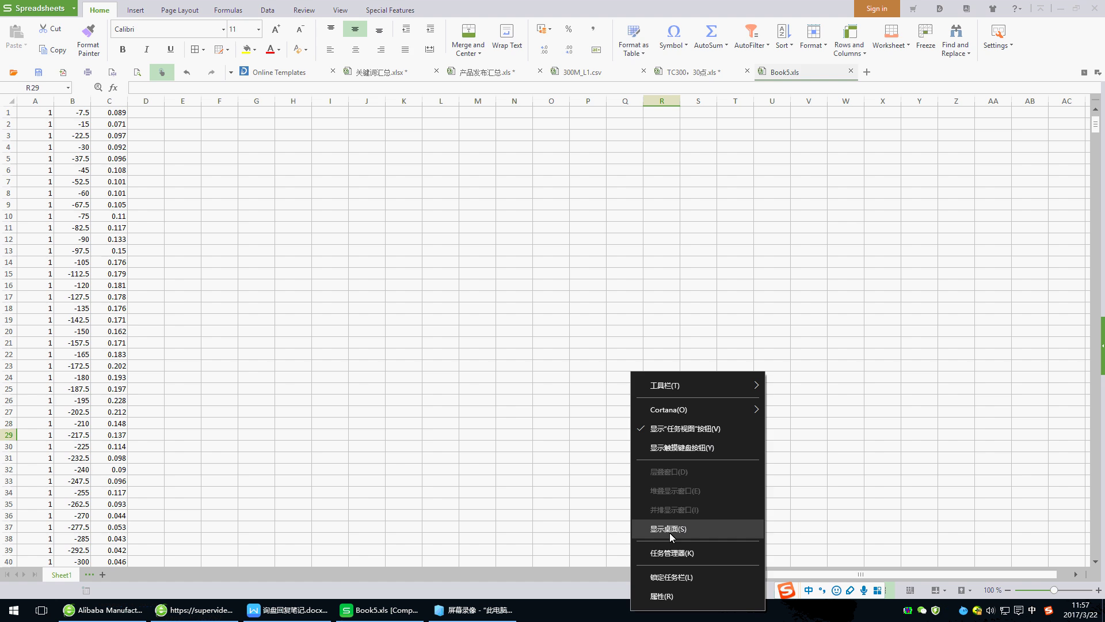
pyautogui.click(669, 530)
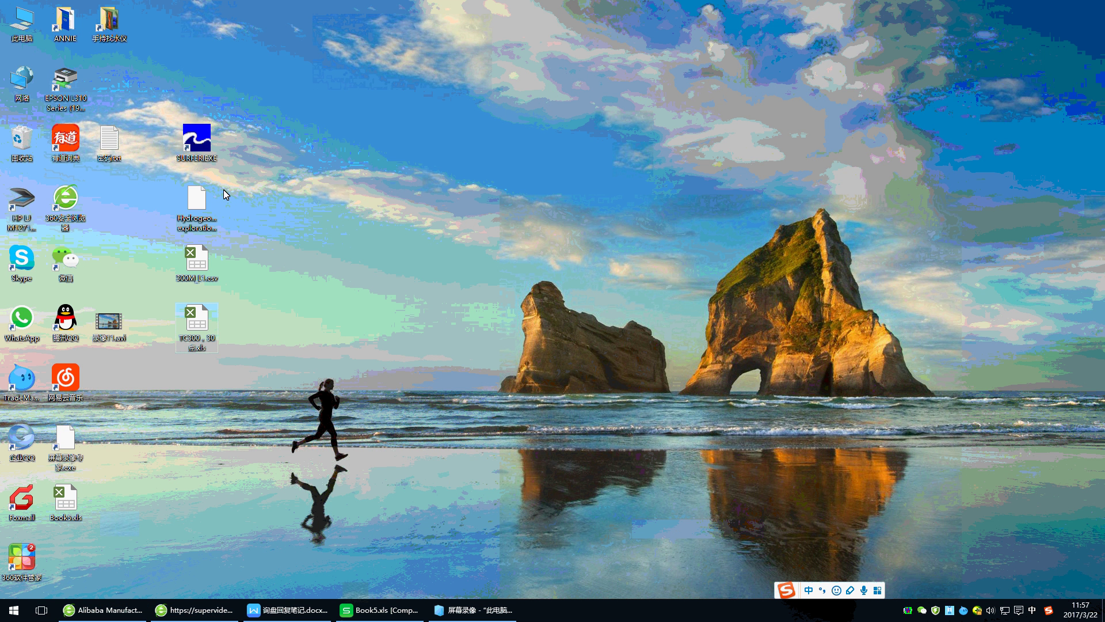
pyautogui.click(201, 138)
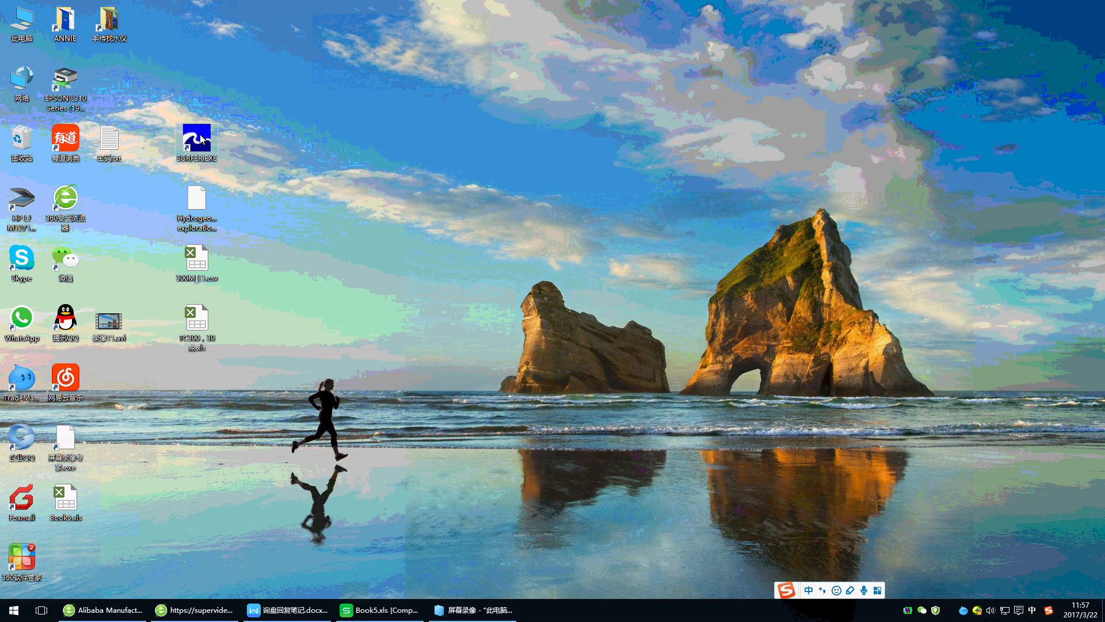
pyautogui.doubleClick(199, 138)
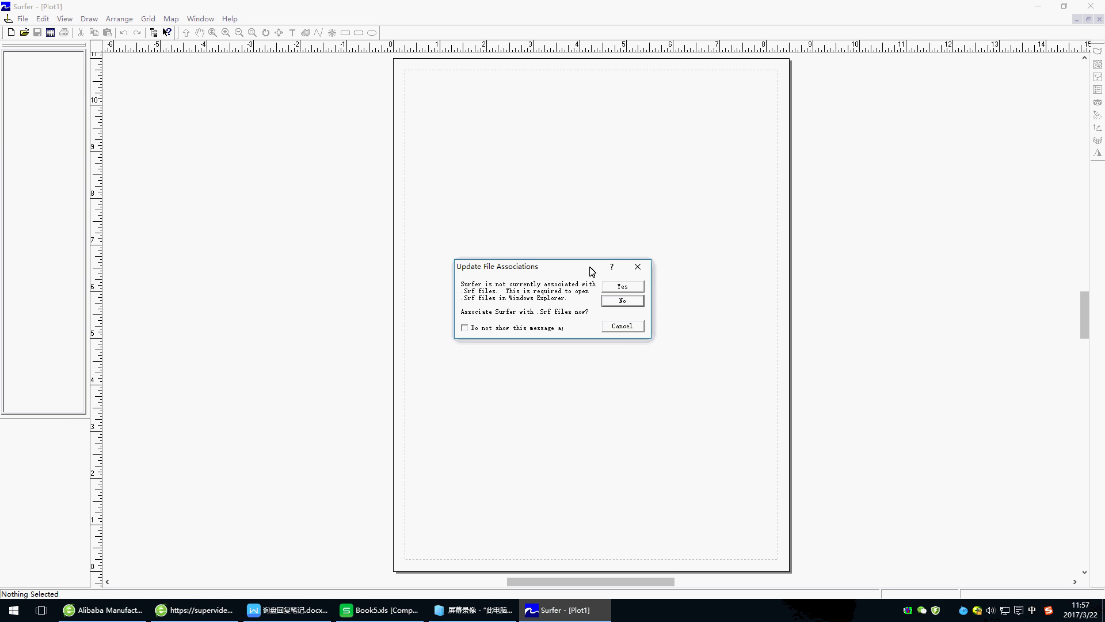
pyautogui.click(616, 287)
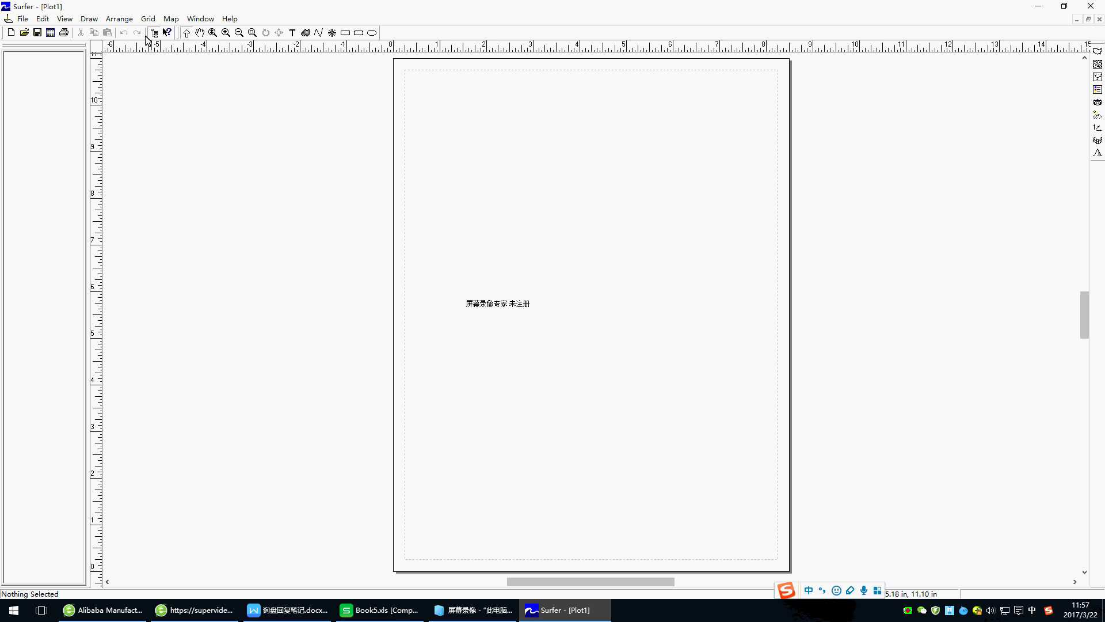
# Step: Load Book5.xls from the desktop as the source data for a new grid
pyautogui.click(148, 18)
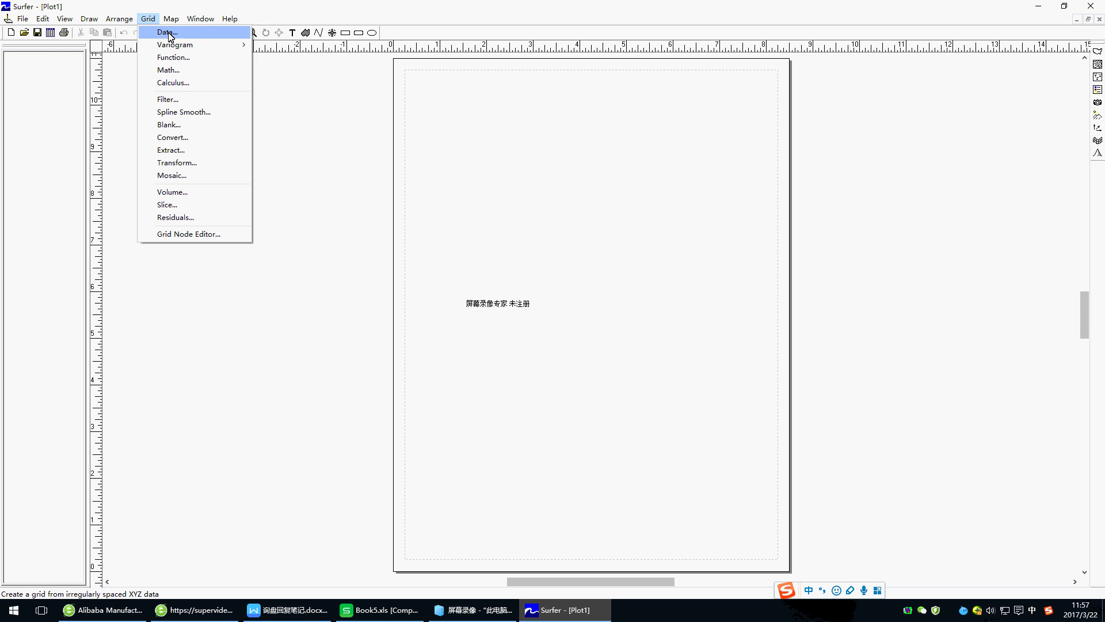
pyautogui.click(167, 32)
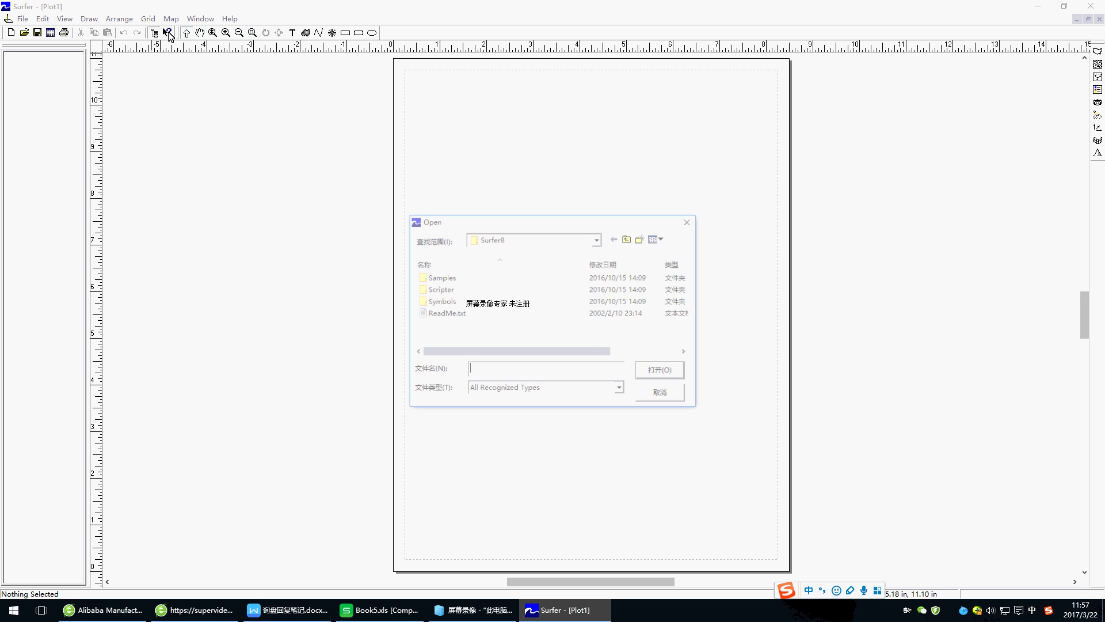
pyautogui.click(599, 239)
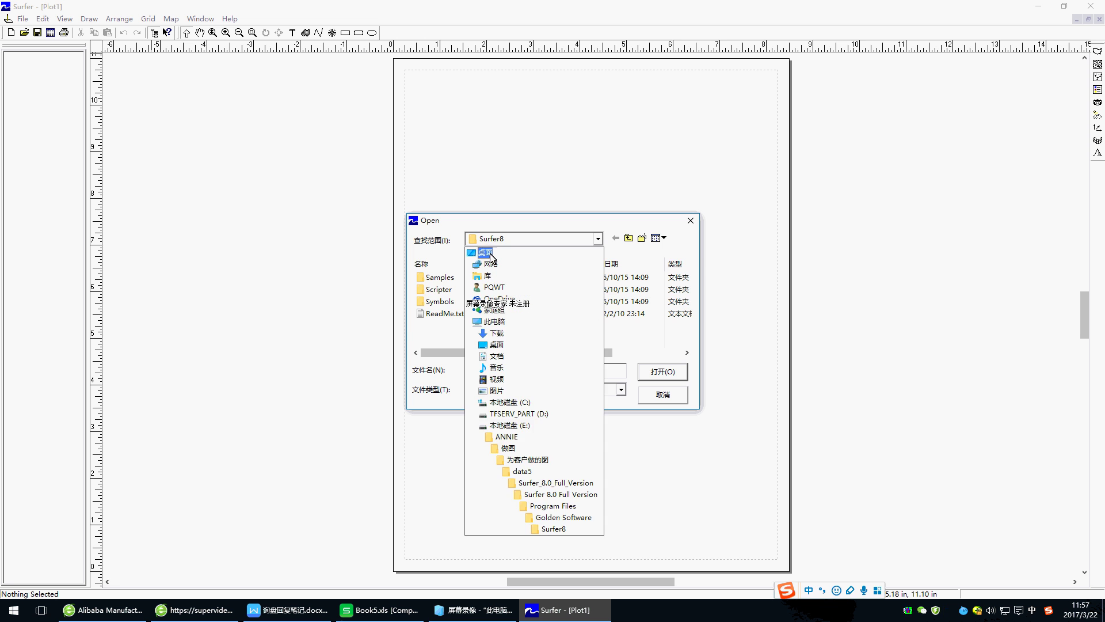
pyautogui.click(492, 253)
pyautogui.scroll(-5, 603, 339)
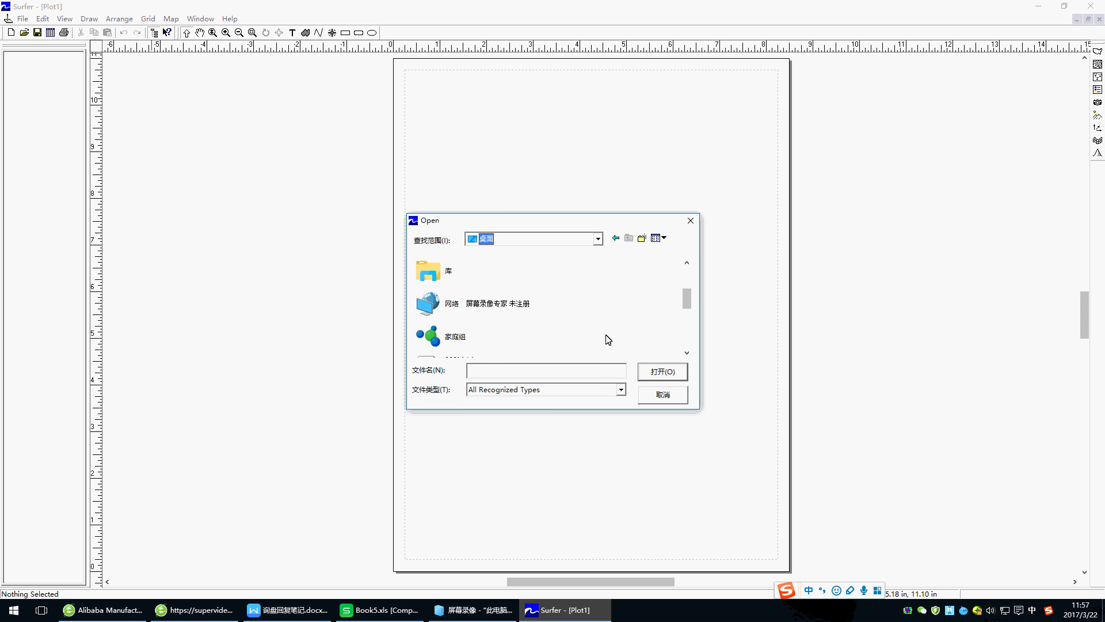
pyautogui.scroll(-2, 602, 347)
pyautogui.click(475, 339)
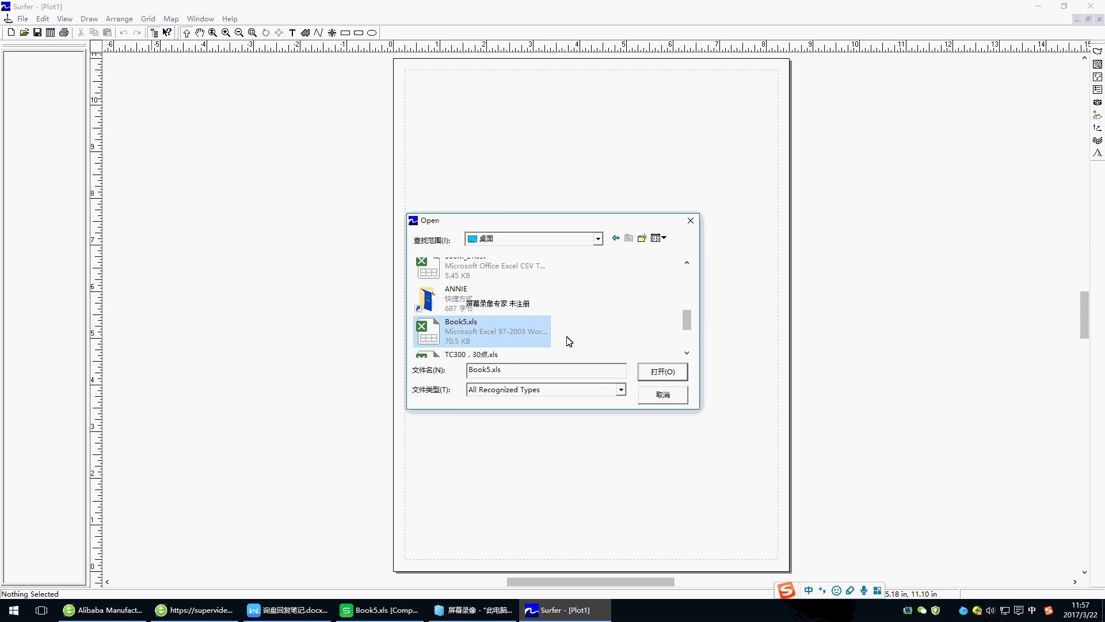
pyautogui.click(665, 373)
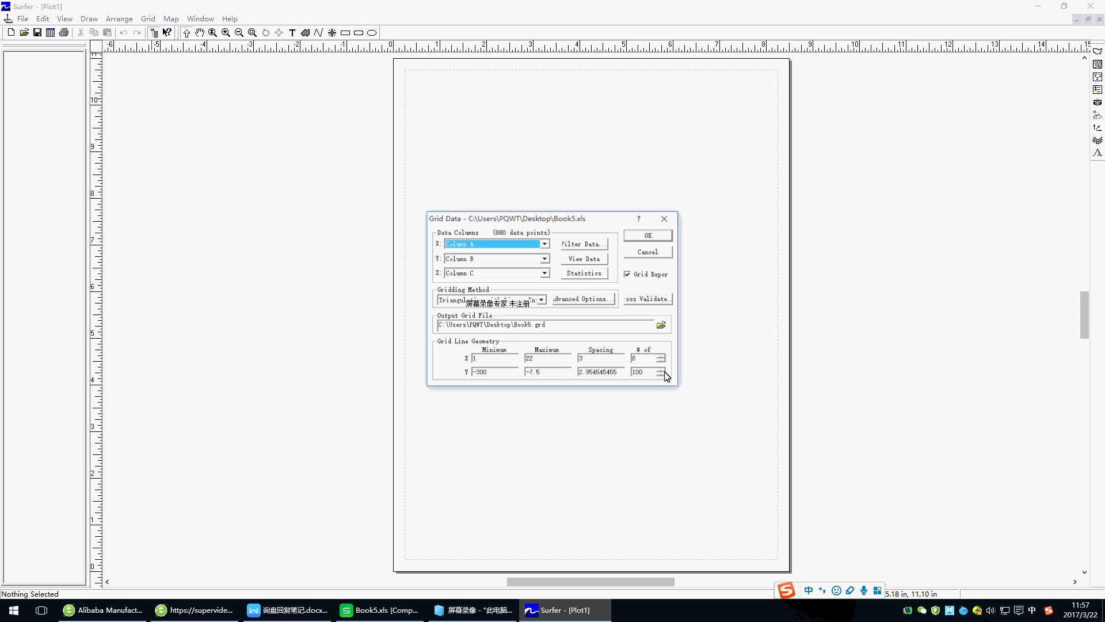
# Step: Grid the data with Triangulation with Linear Interpolation and close the gridding report without saving it
pyautogui.click(543, 300)
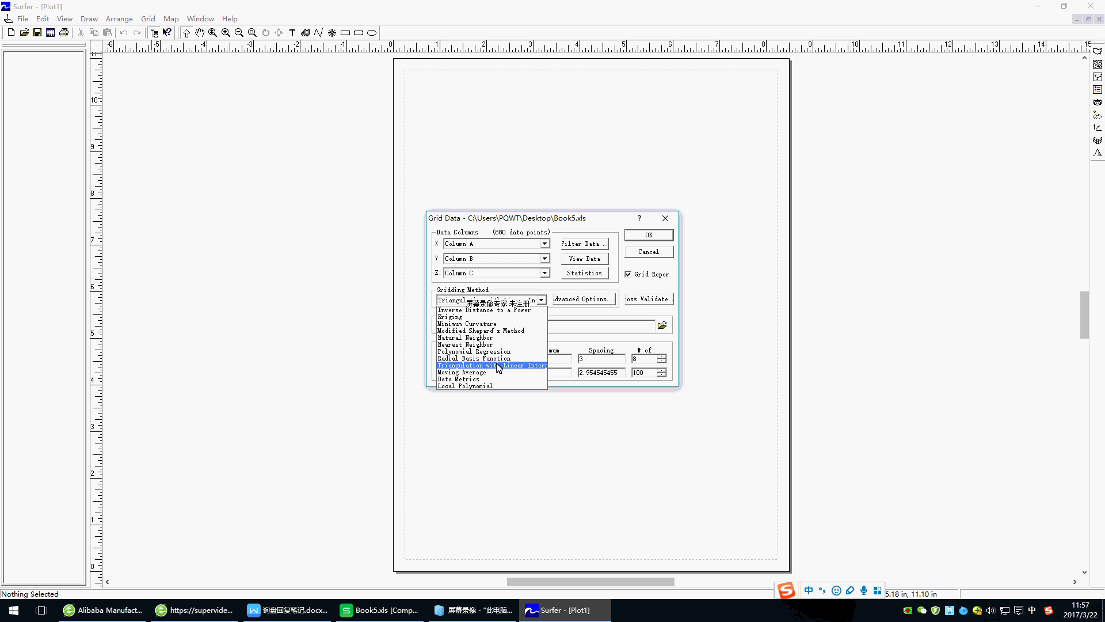
pyautogui.click(535, 366)
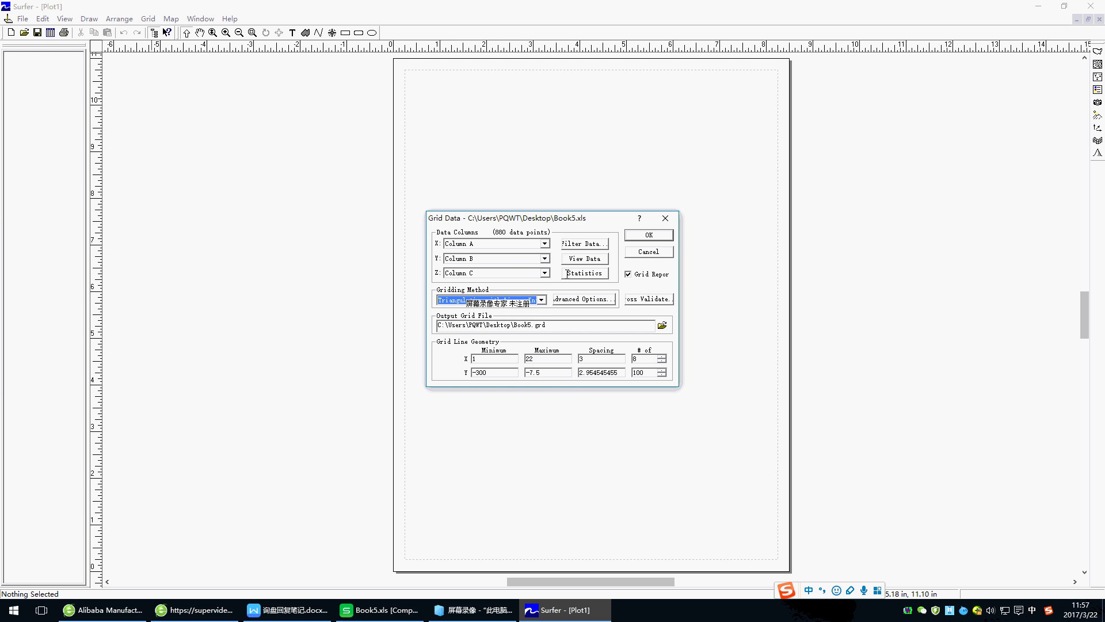
pyautogui.click(662, 237)
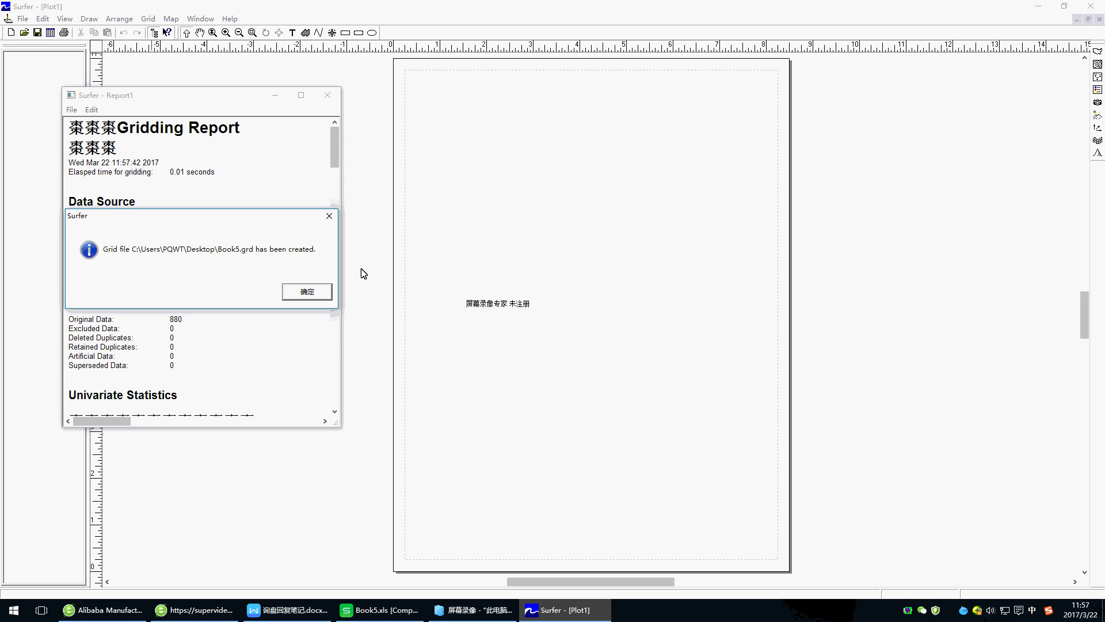
pyautogui.click(328, 301)
pyautogui.click(327, 95)
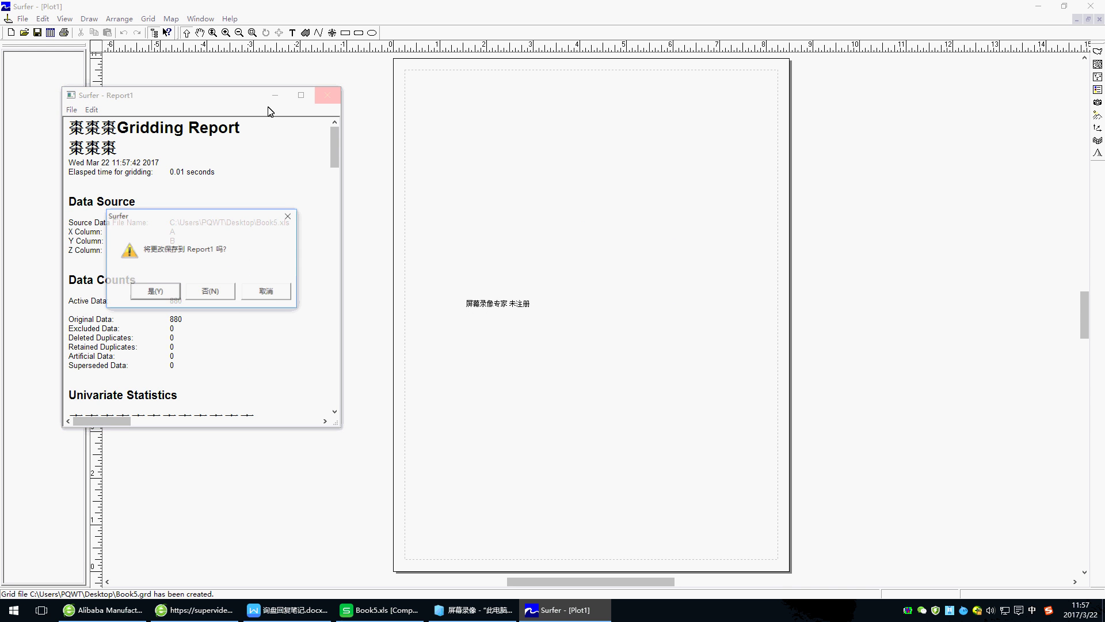
pyautogui.click(211, 291)
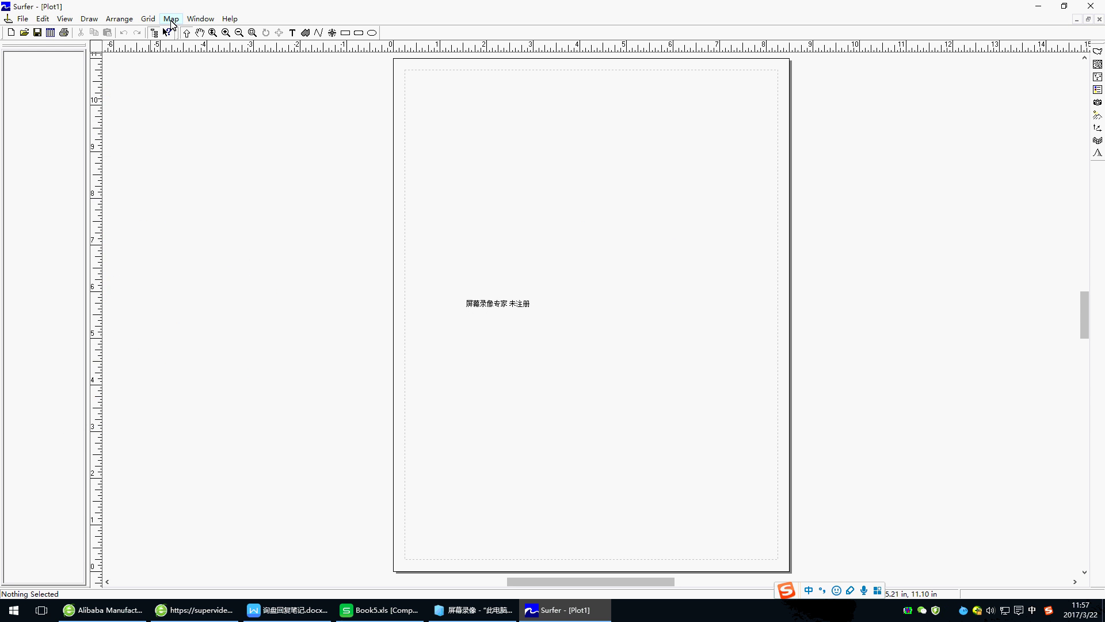
# Step: Create a new contour map from the Book5.grd grid file on the desktop
pyautogui.click(171, 18)
pyautogui.moveTo(204, 37)
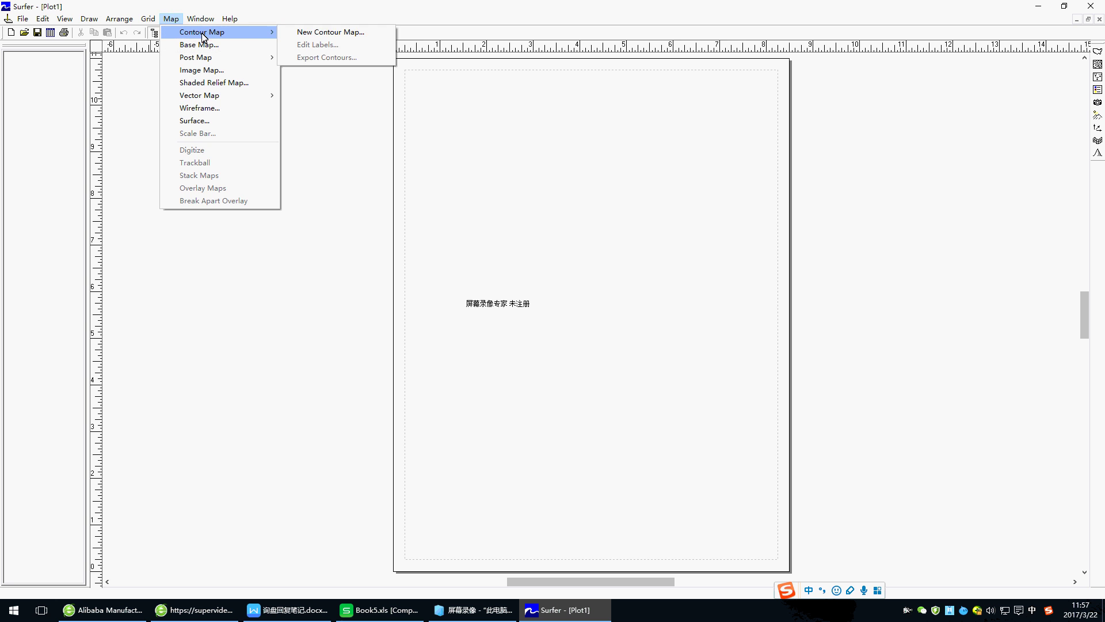
pyautogui.click(328, 33)
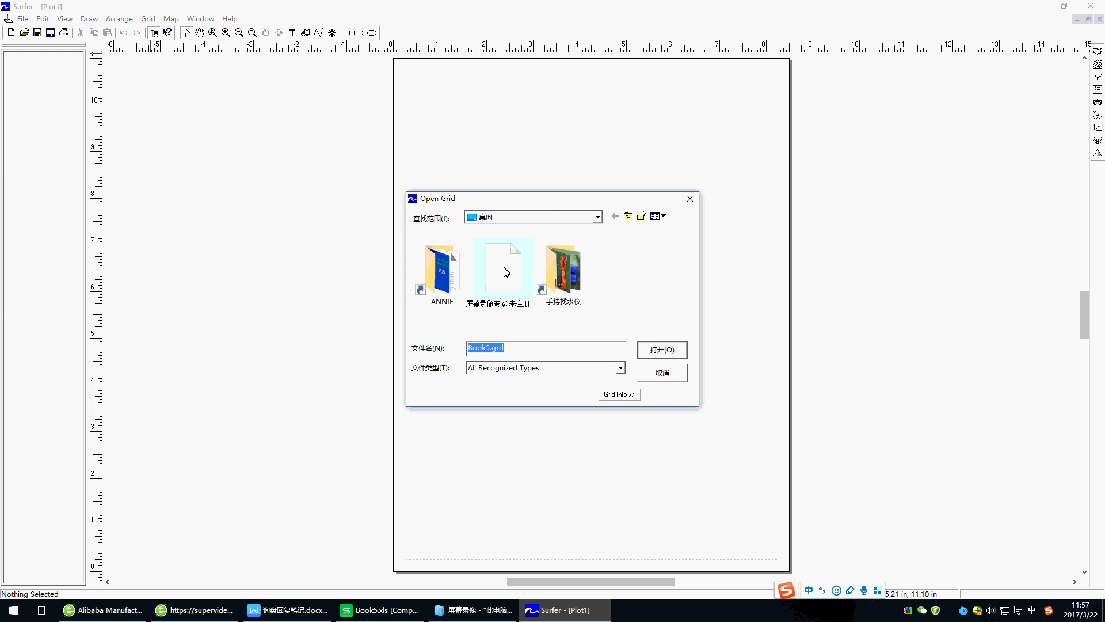
pyautogui.click(504, 266)
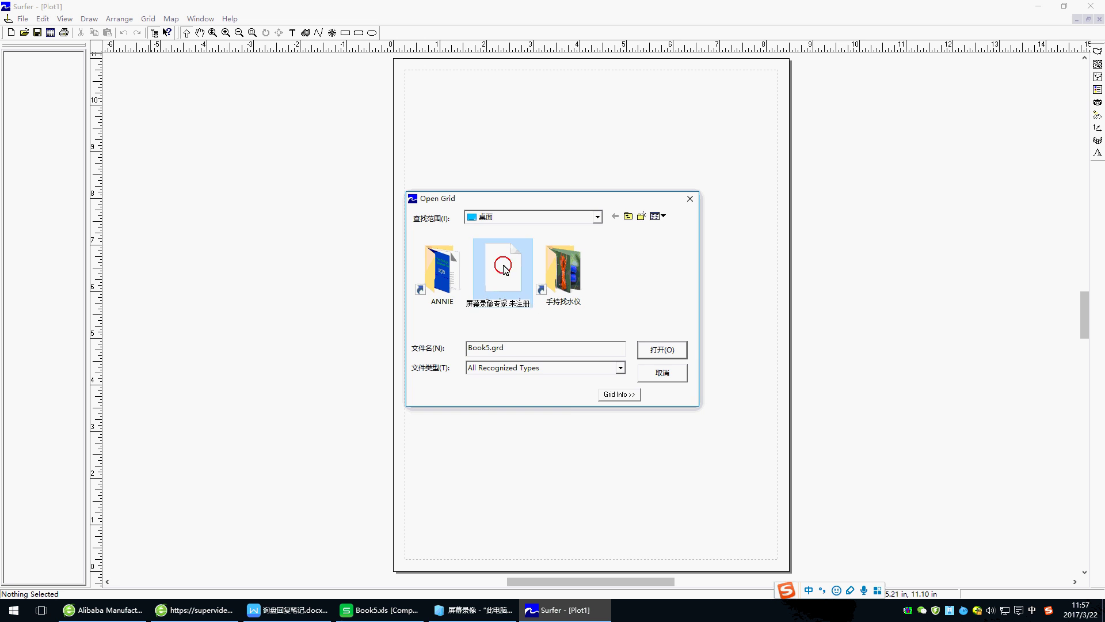
pyautogui.click(663, 355)
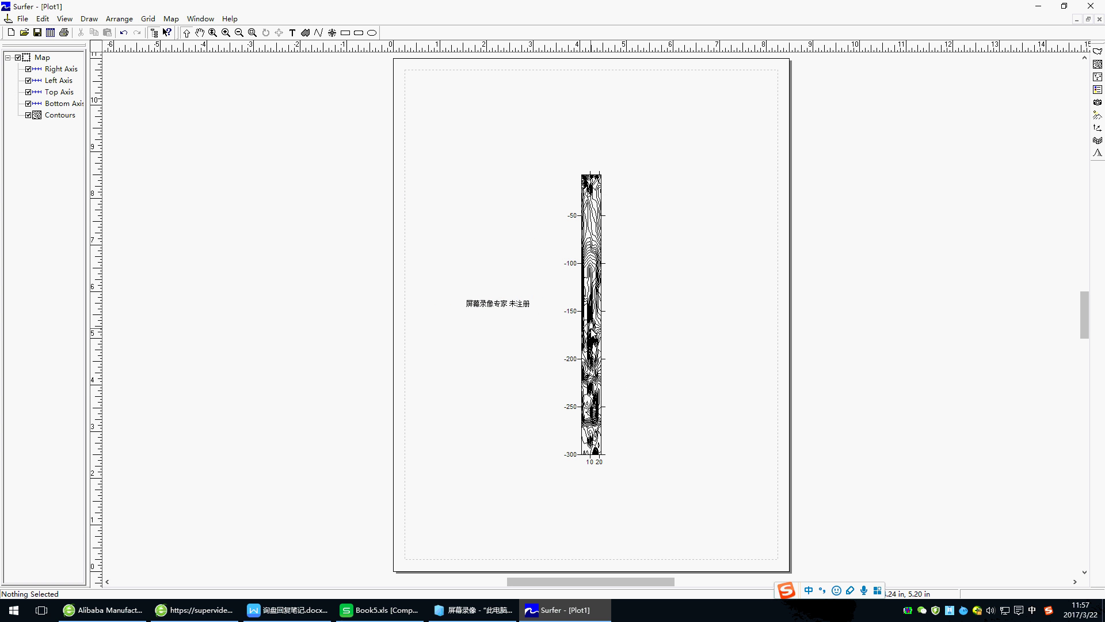
# Step: Enable filled contours, the color scale and contour smoothing for the map, with the smoothing amount set to High
pyautogui.doubleClick(588, 324)
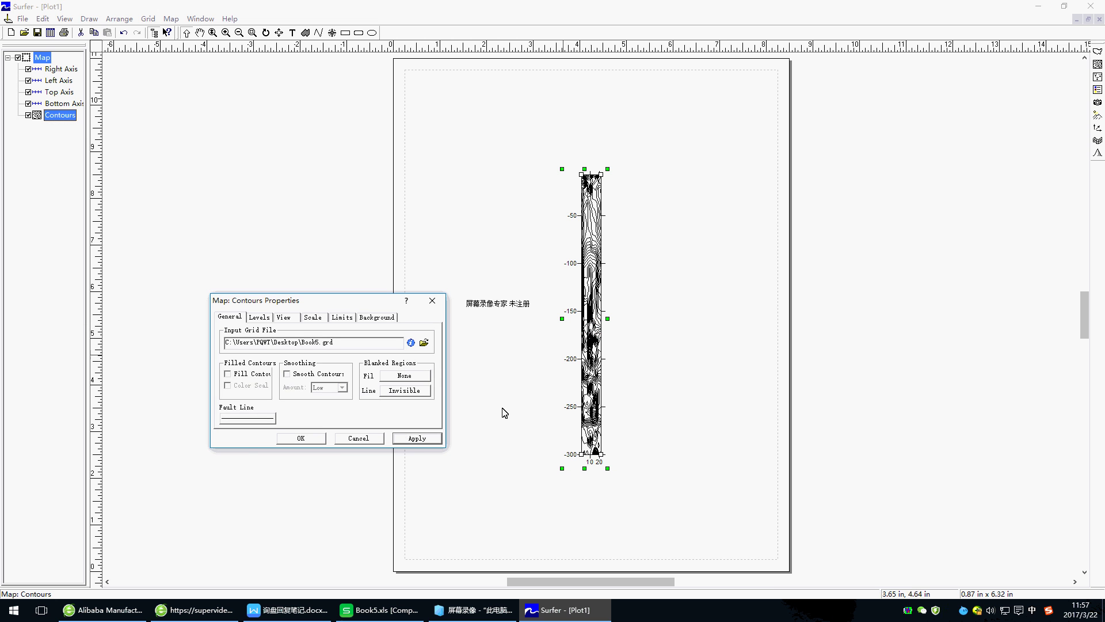
pyautogui.click(227, 374)
pyautogui.click(228, 385)
pyautogui.click(287, 373)
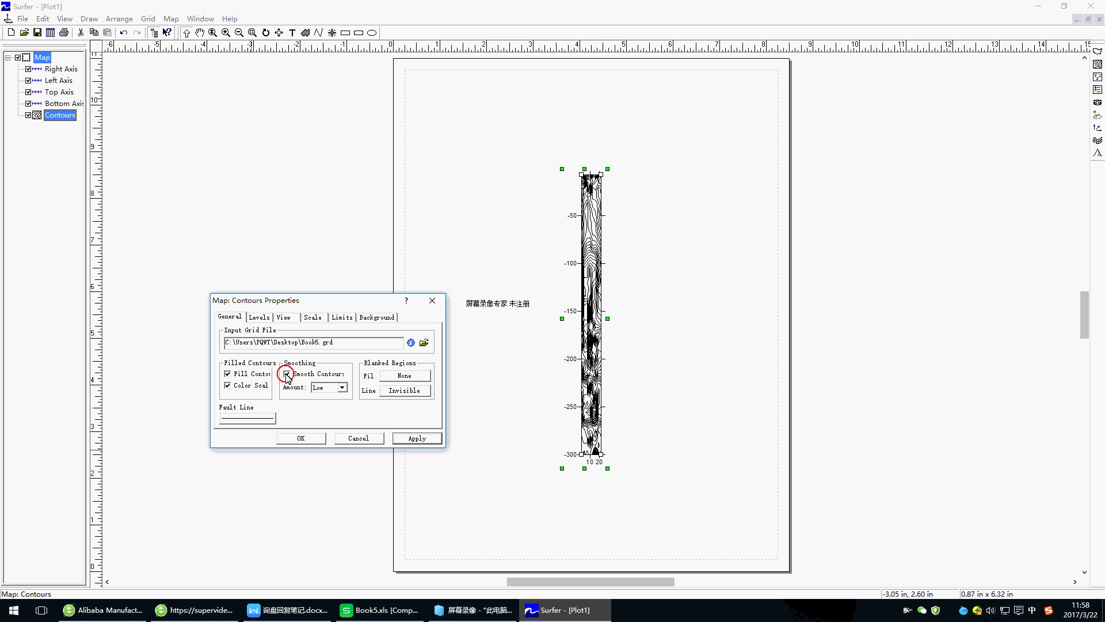
pyautogui.click(342, 388)
pyautogui.click(331, 412)
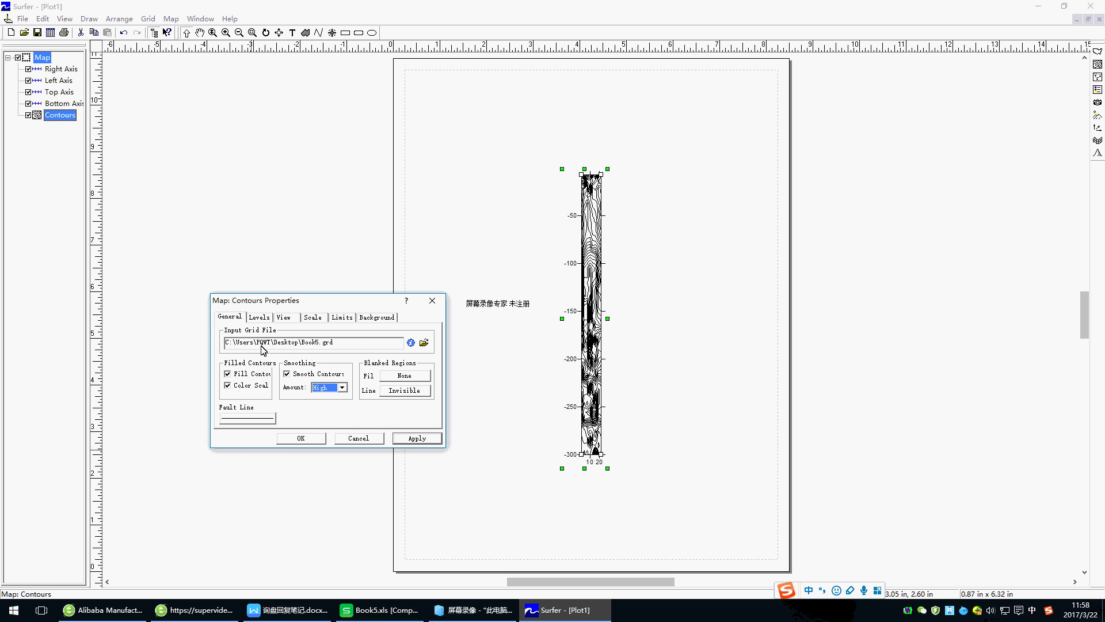
# Step: Load the Hydrogeological exploration standard color map file as the foreground color spectrum of the contour level fill
pyautogui.click(258, 318)
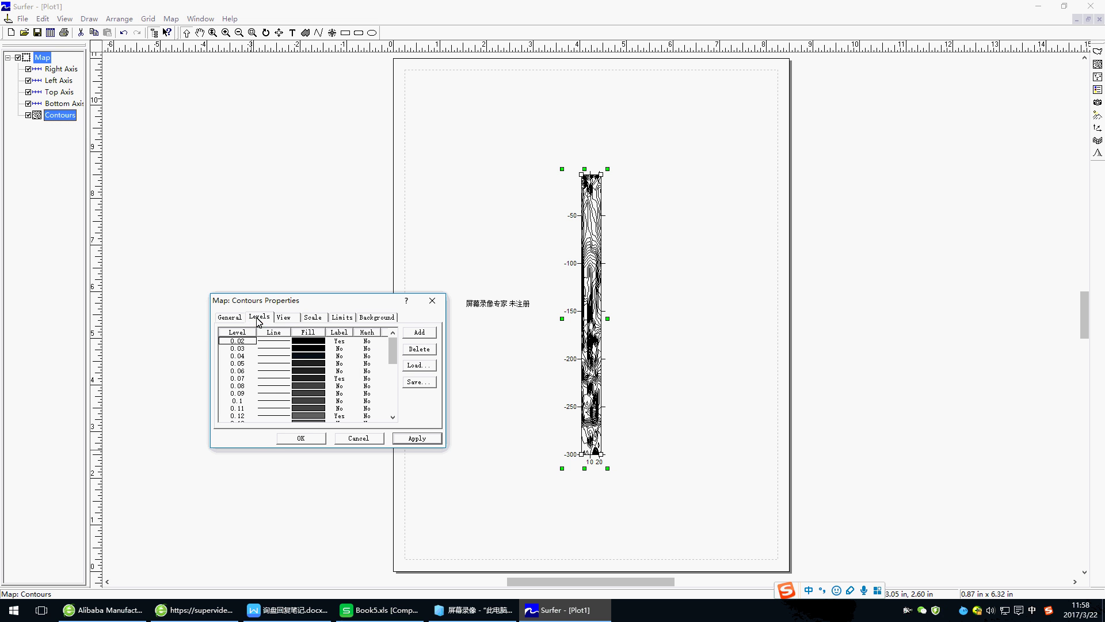
pyautogui.click(310, 333)
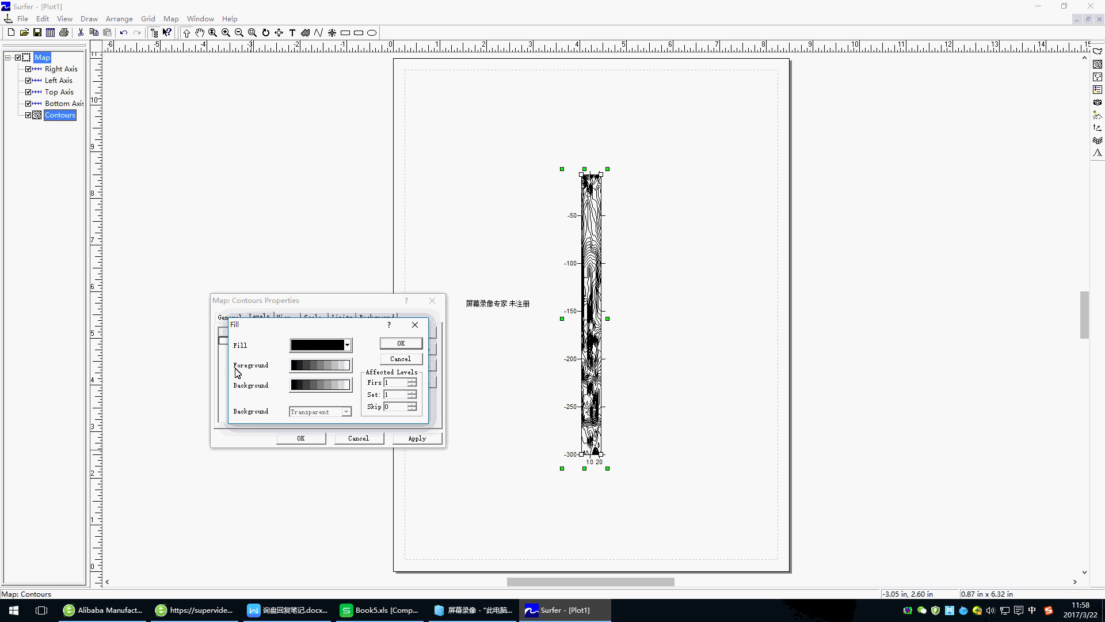
pyautogui.click(331, 367)
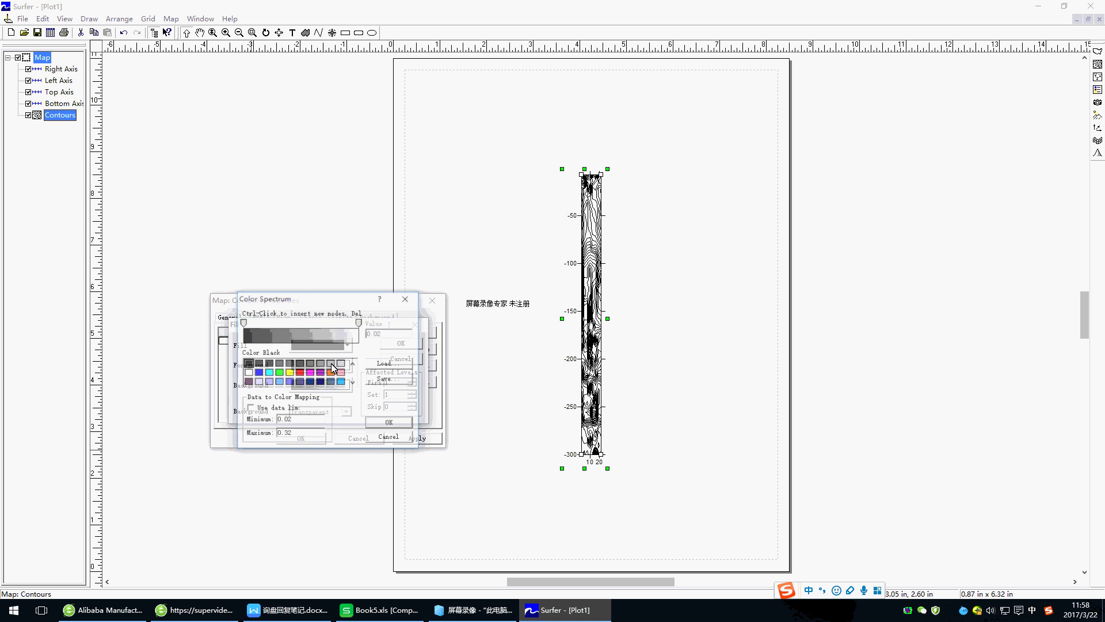
pyautogui.click(409, 367)
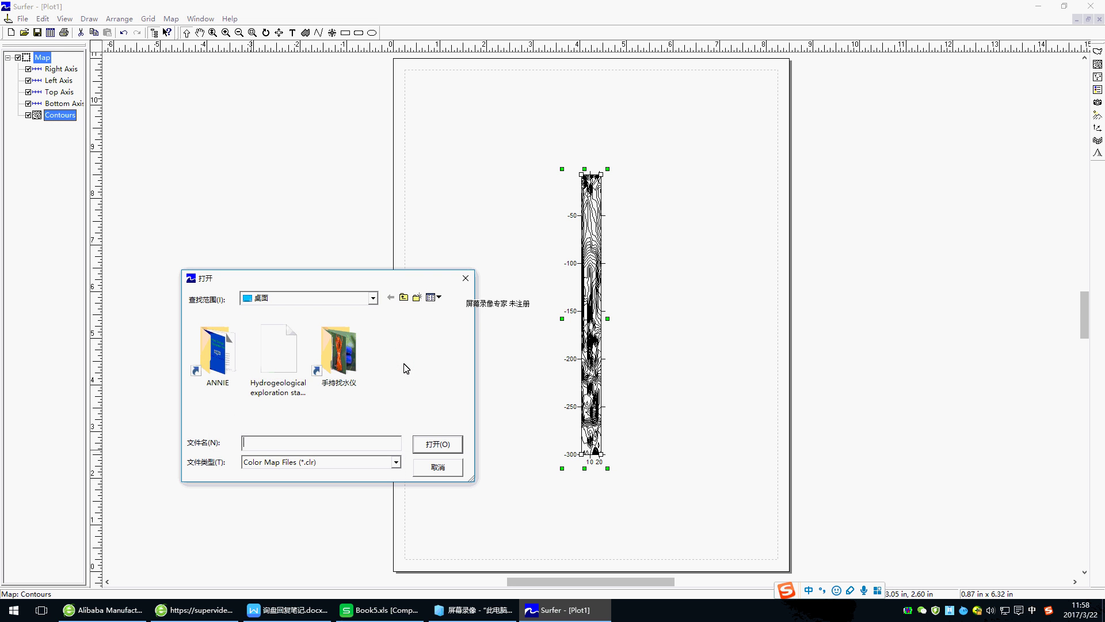
pyautogui.click(279, 357)
pyautogui.click(437, 444)
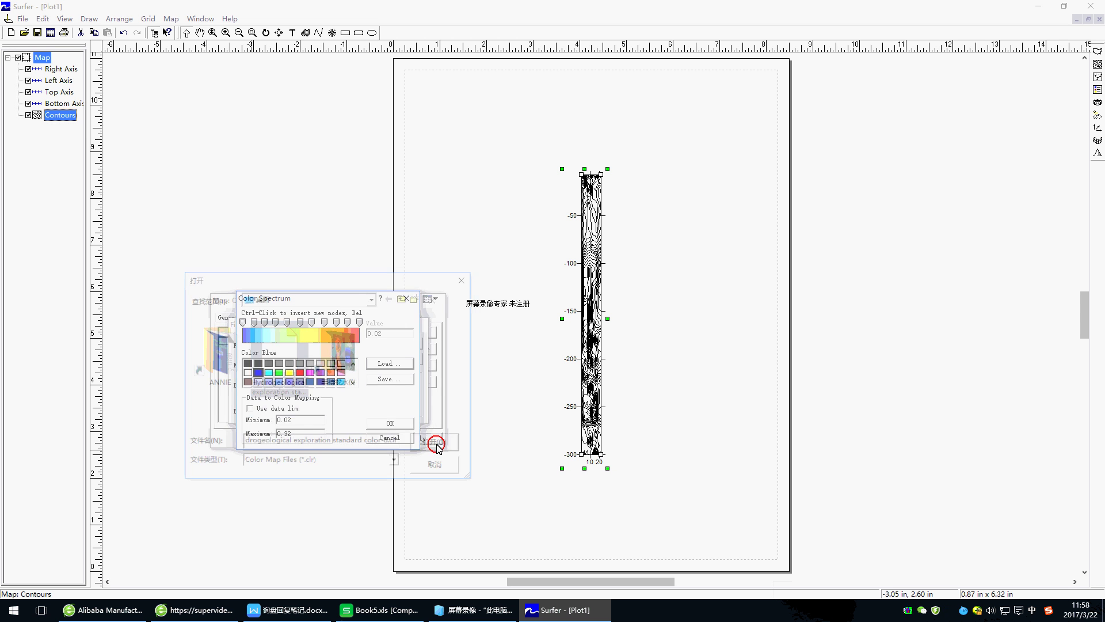
pyautogui.click(400, 425)
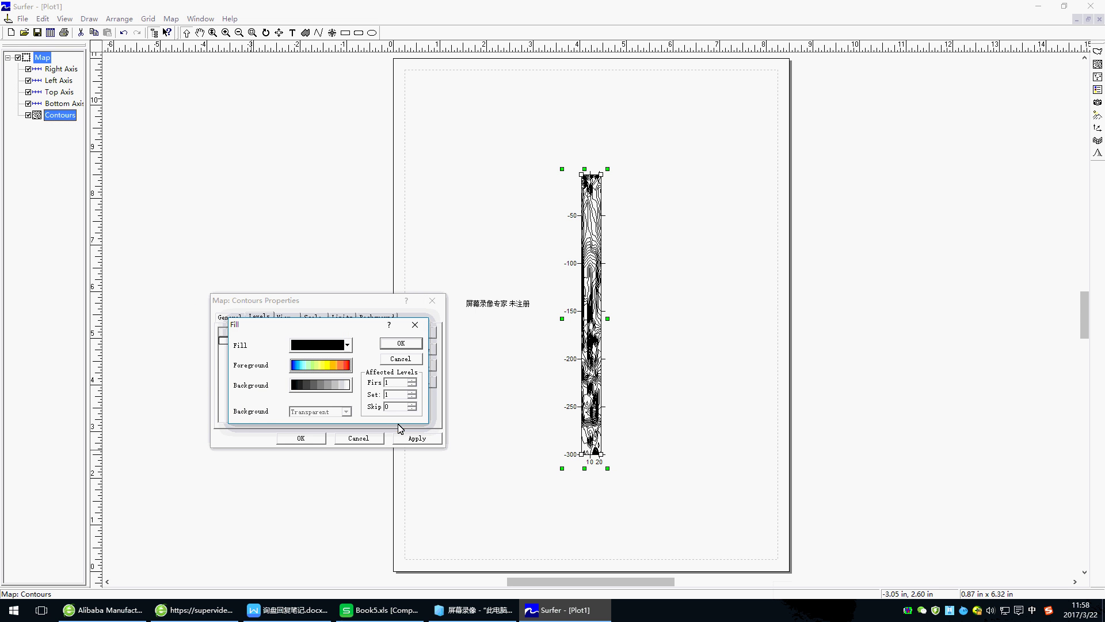
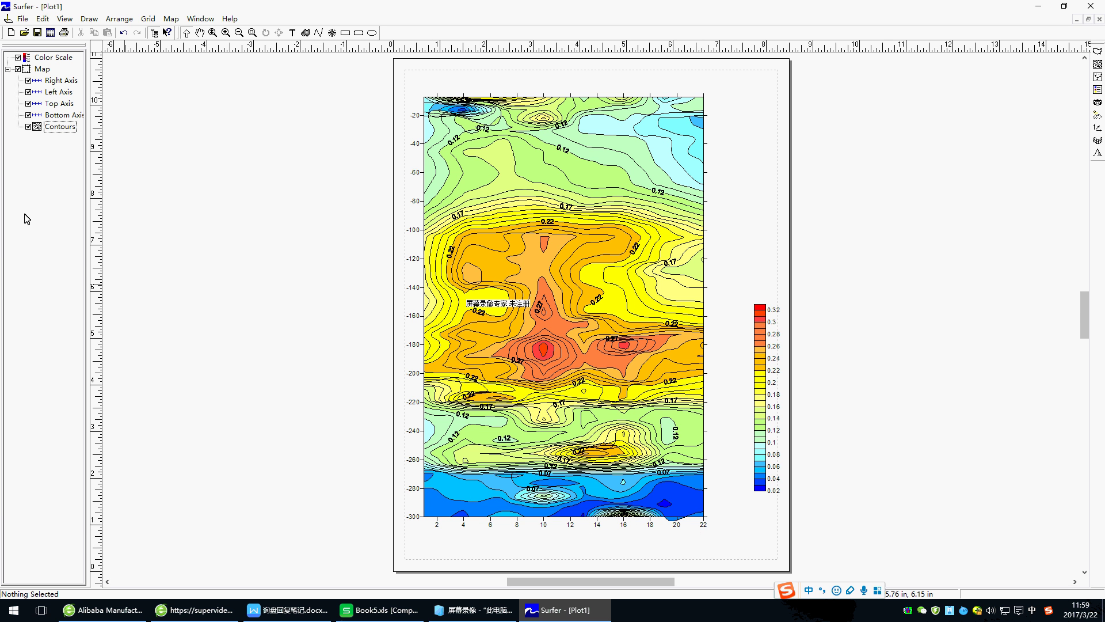
# Step: Set the bottom axis scaling to a major interval of 1 and a first major tick of 1
pyautogui.doubleClick(64, 119)
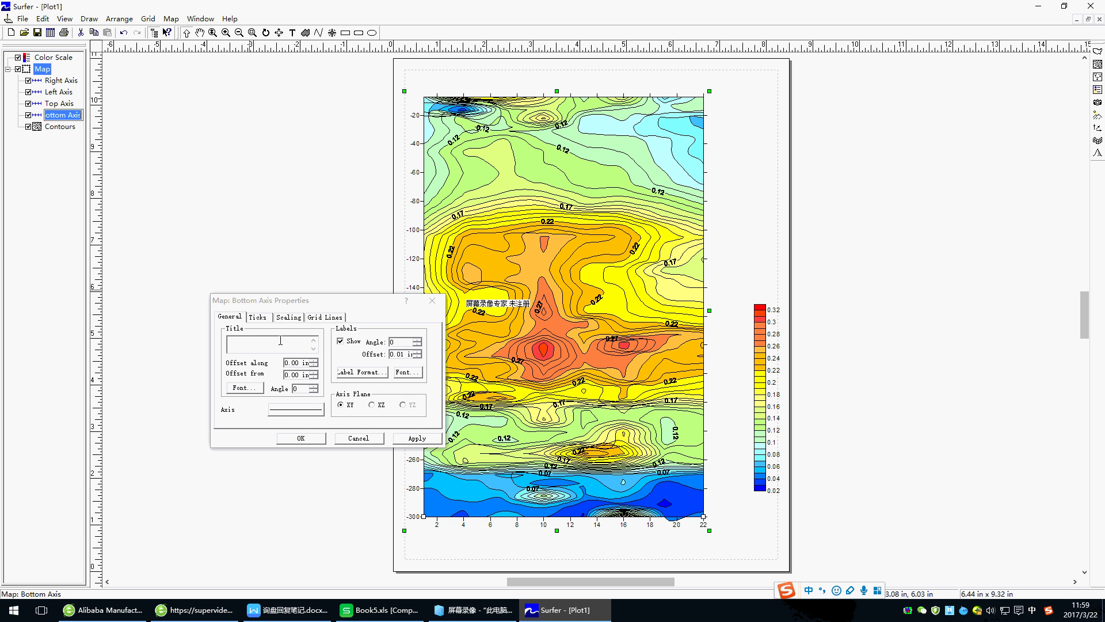
pyautogui.click(269, 318)
pyautogui.click(285, 317)
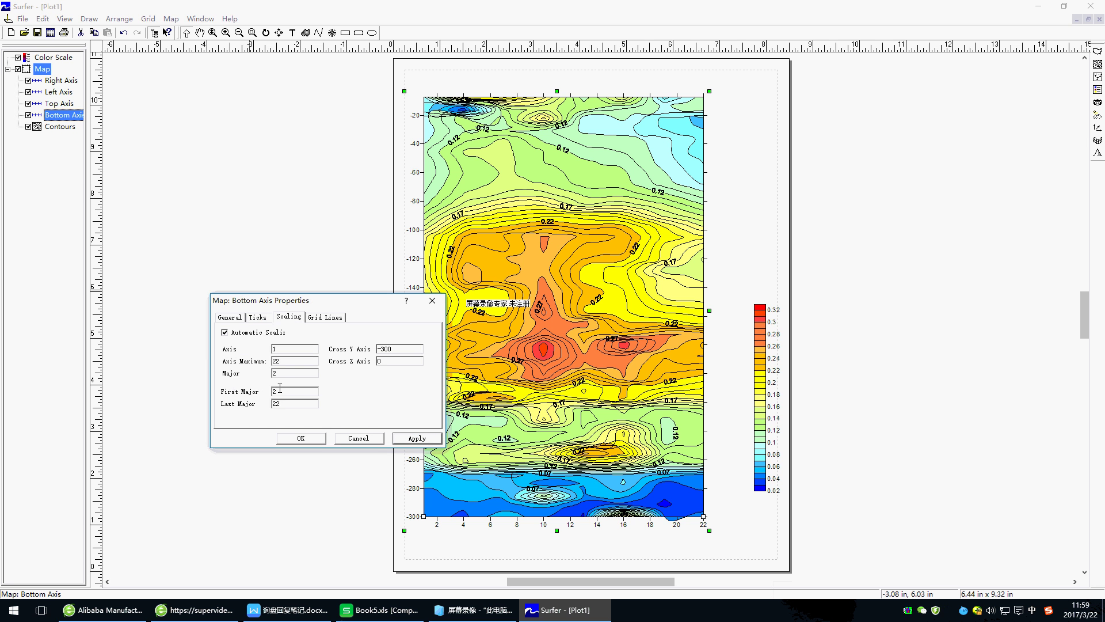
pyautogui.doubleClick(274, 374)
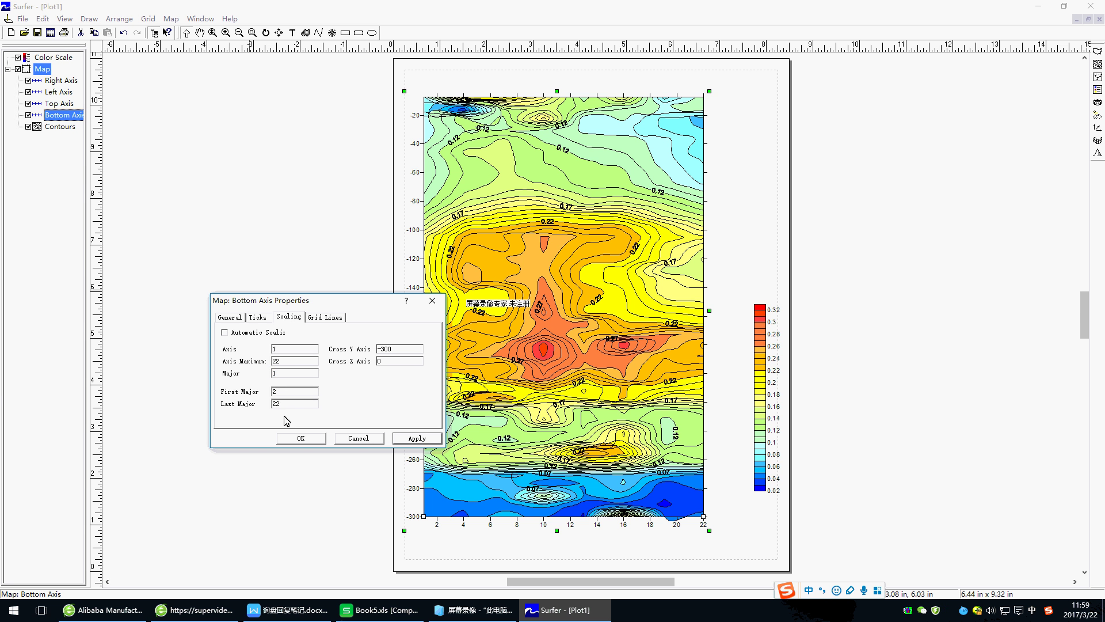
pyautogui.doubleClick(275, 392)
pyautogui.click(302, 438)
# Step: Set the top axis scaling of the contour map to a major interval of 1
pyautogui.click(463, 95)
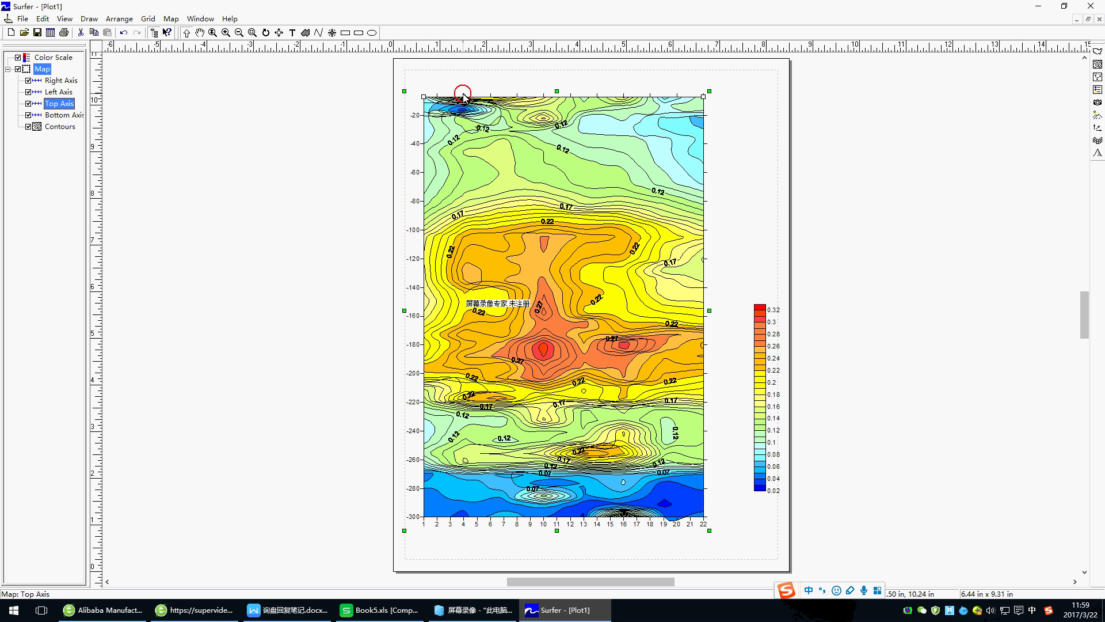
pyautogui.doubleClick(462, 95)
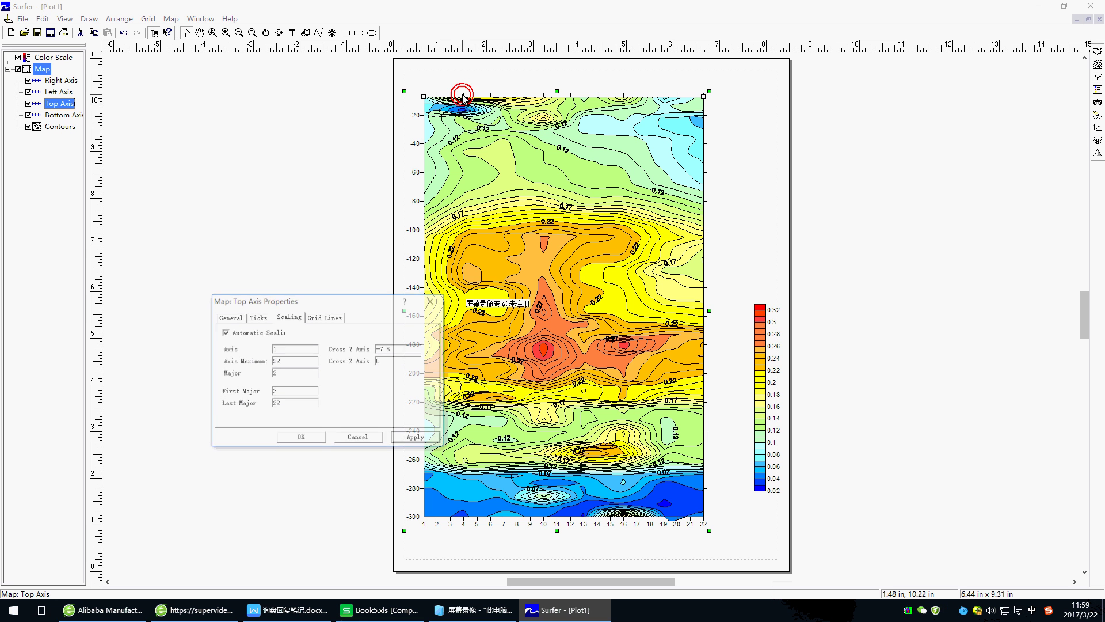
pyautogui.doubleClick(289, 373)
pyautogui.write('1')
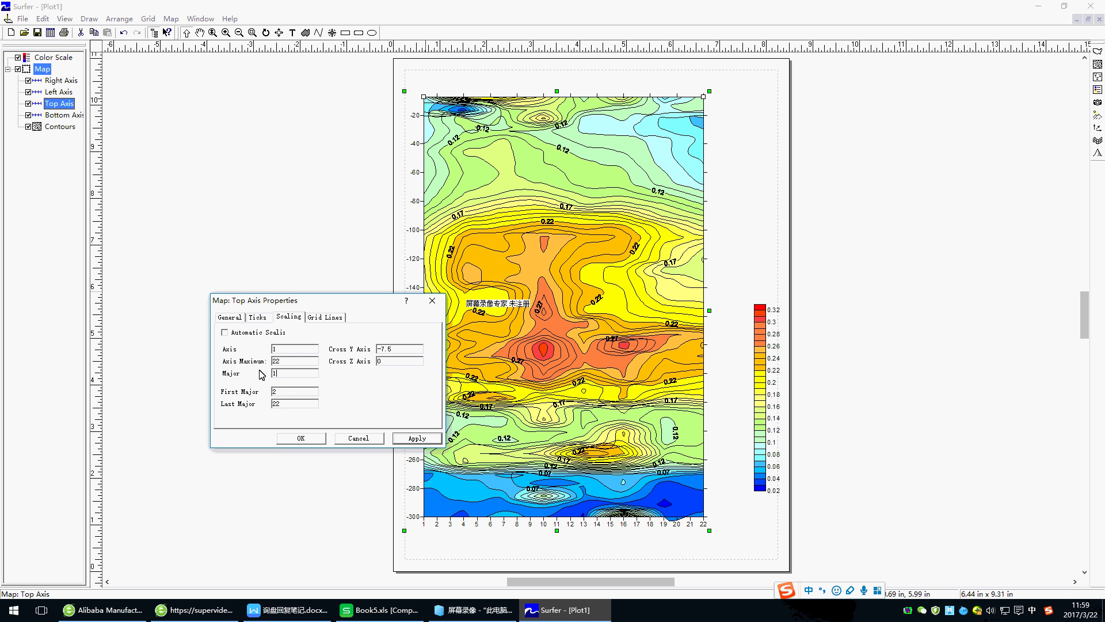
pyautogui.write('2')
pyautogui.doubleClick(279, 392)
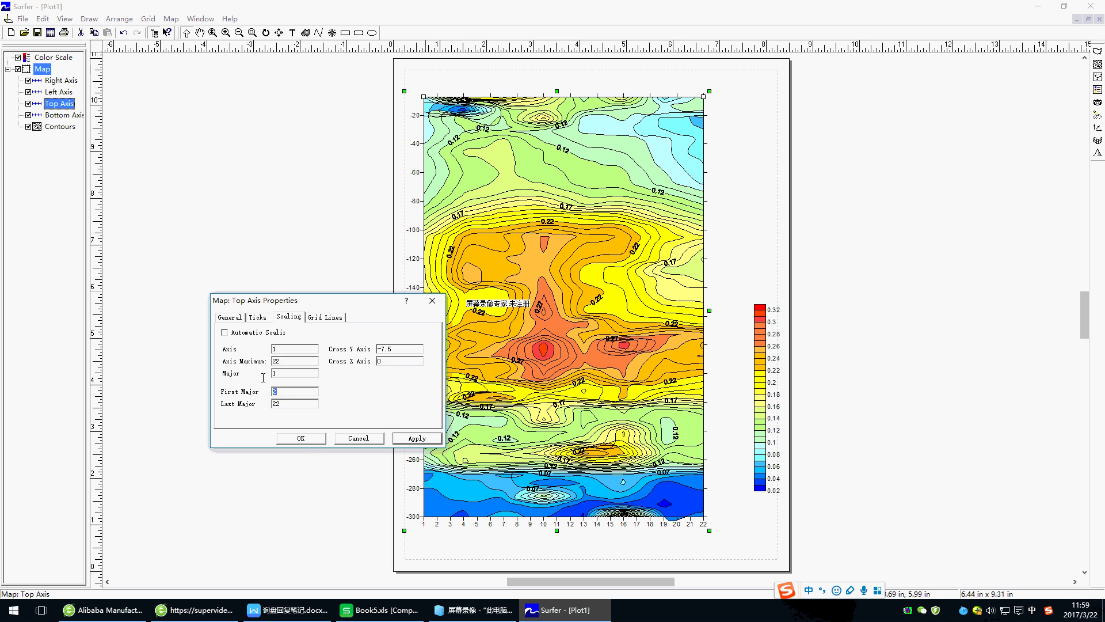
pyautogui.click(305, 441)
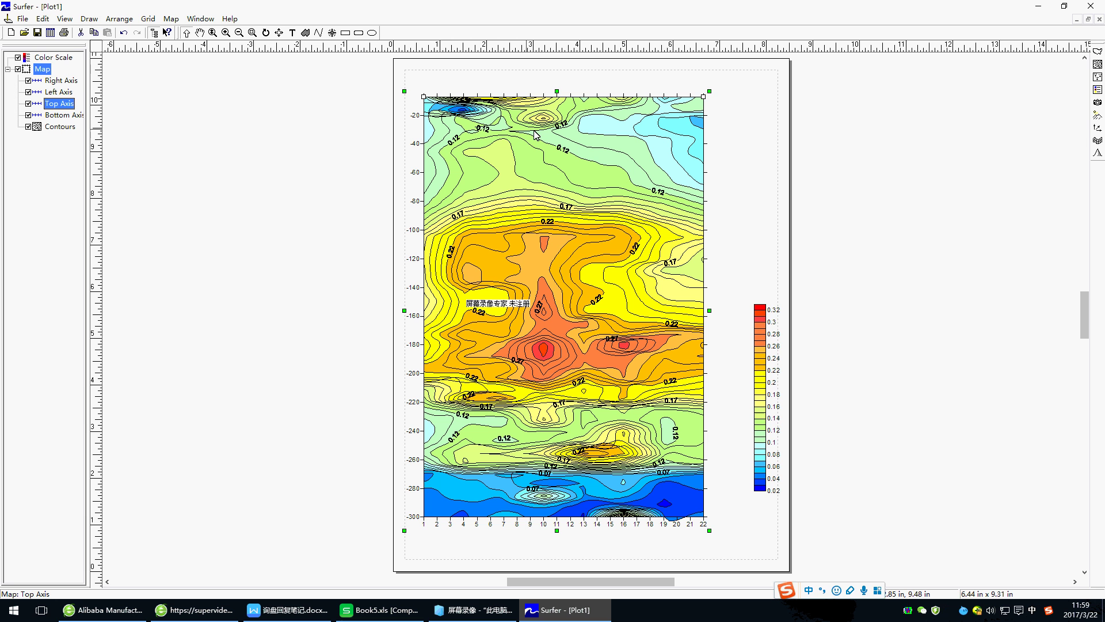
# Step: Move the color scale bar closer to the contour map's right edge, inside the page margin
pyautogui.click(742, 271)
pyautogui.moveTo(767, 354); pyautogui.dragTo(736, 363)
pyautogui.click(834, 274)
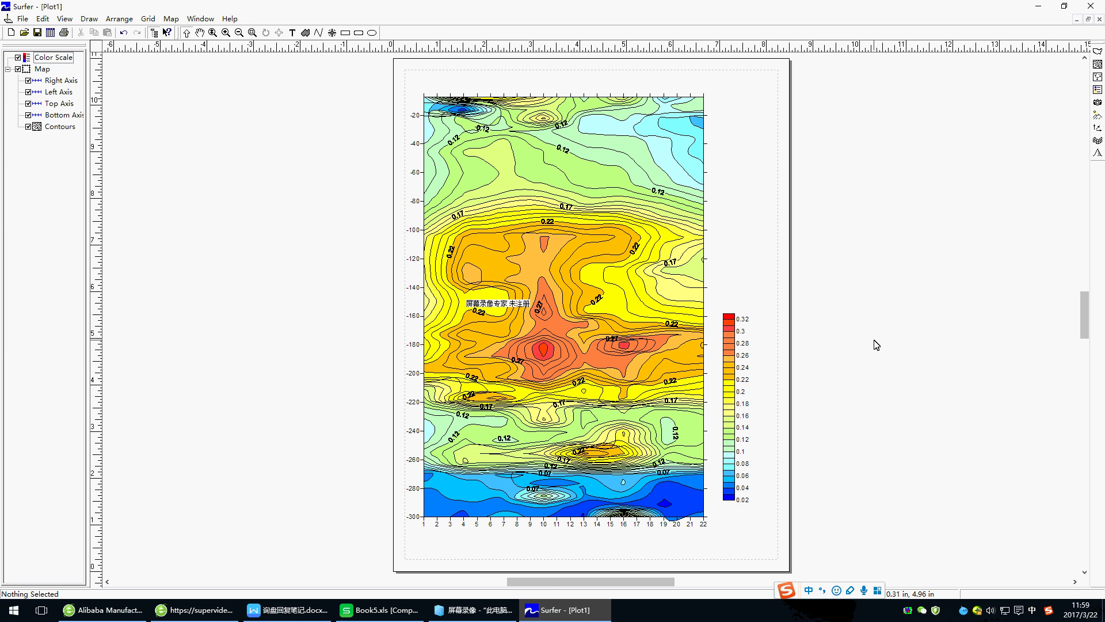
# Step: Switch to the spreadsheet program and bring up the line chart at the start of the TC300，30点.xls workbook
pyautogui.click(369, 609)
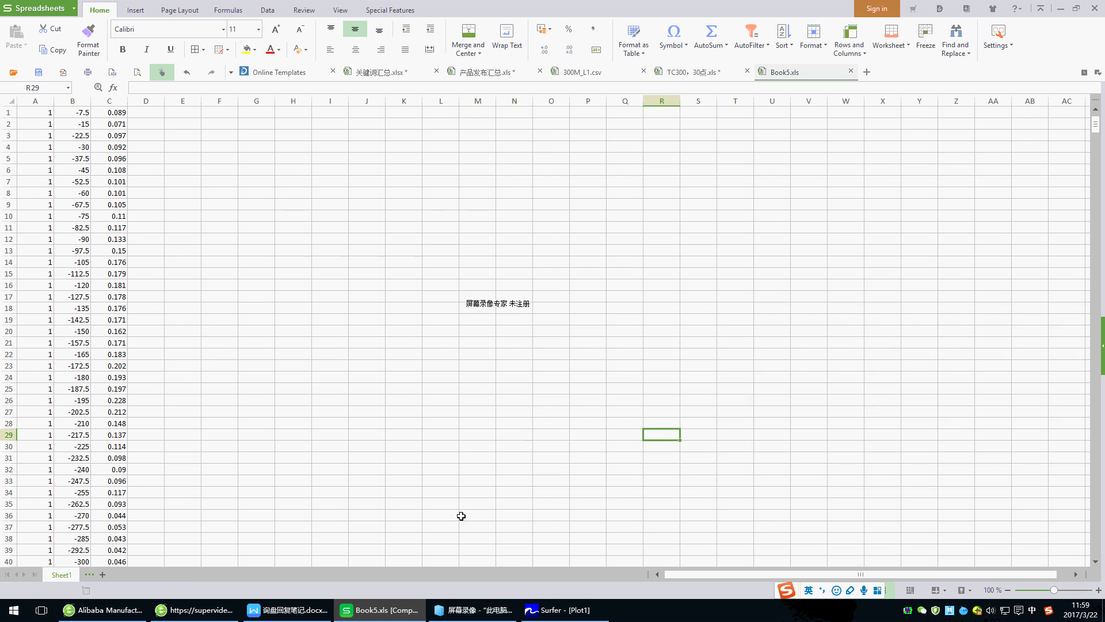
pyautogui.click(696, 73)
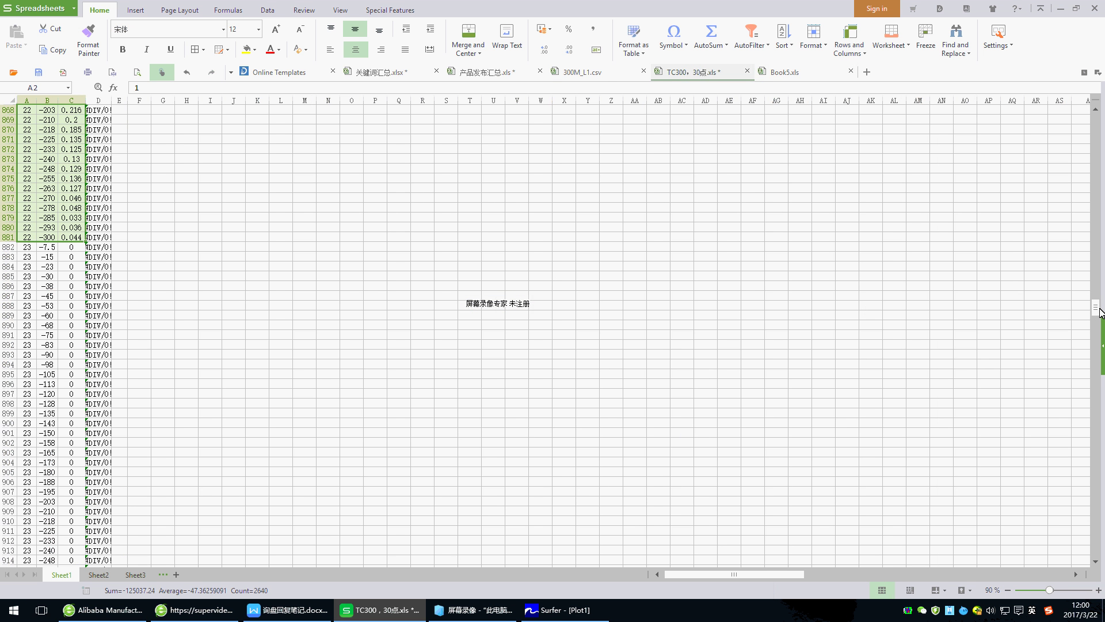
pyautogui.moveTo(1096, 311); pyautogui.dragTo(1101, 132)
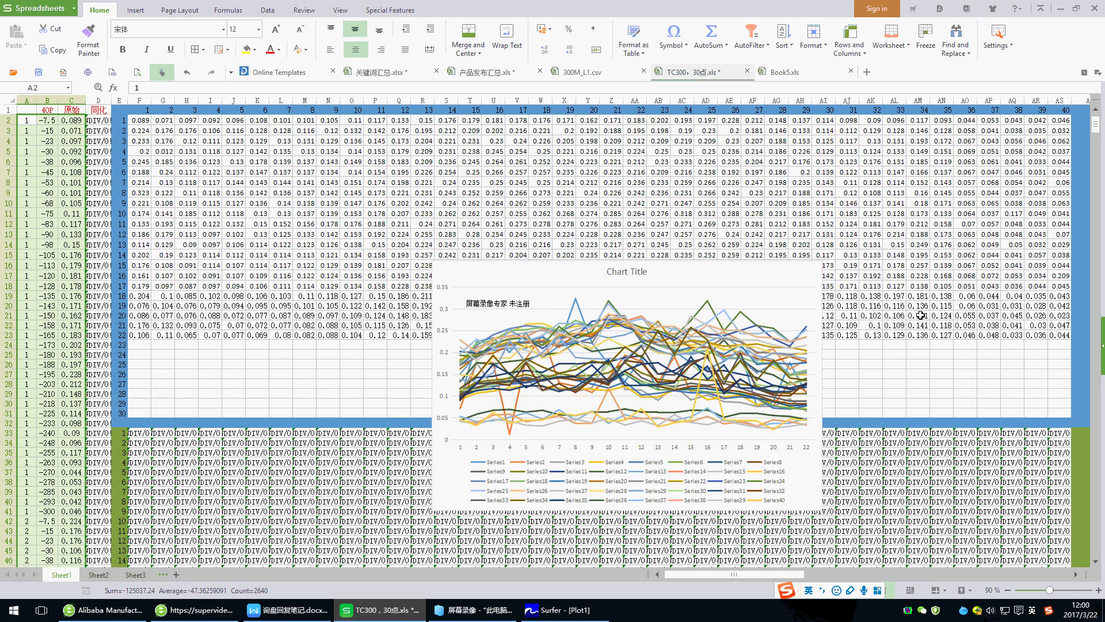
pyautogui.hotkey('ctrl', 'shift', 'End')
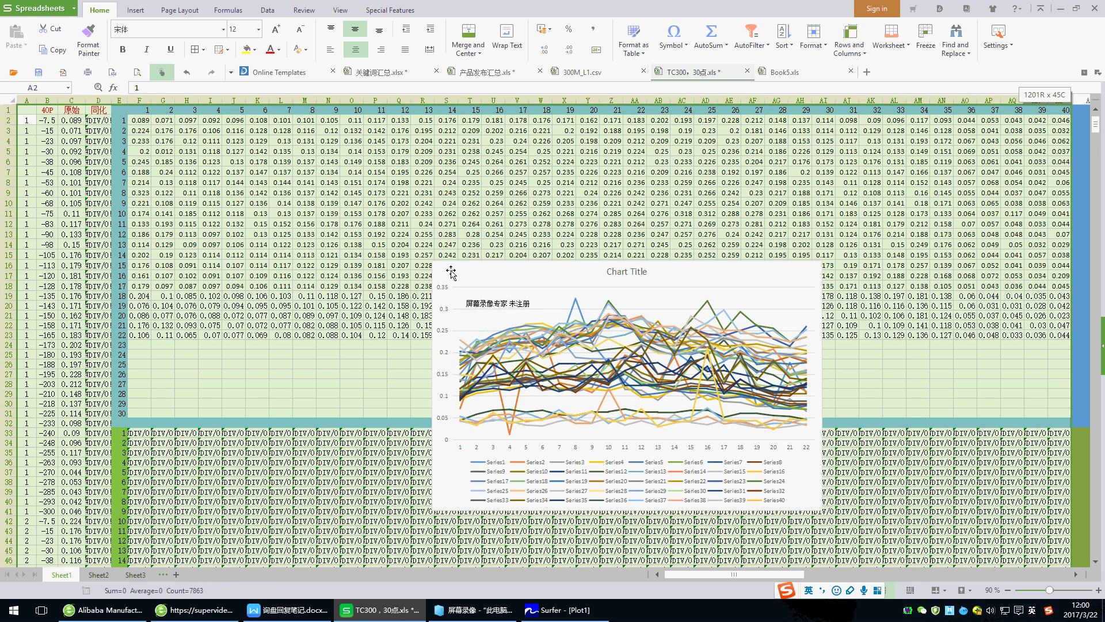
pyautogui.click(843, 375)
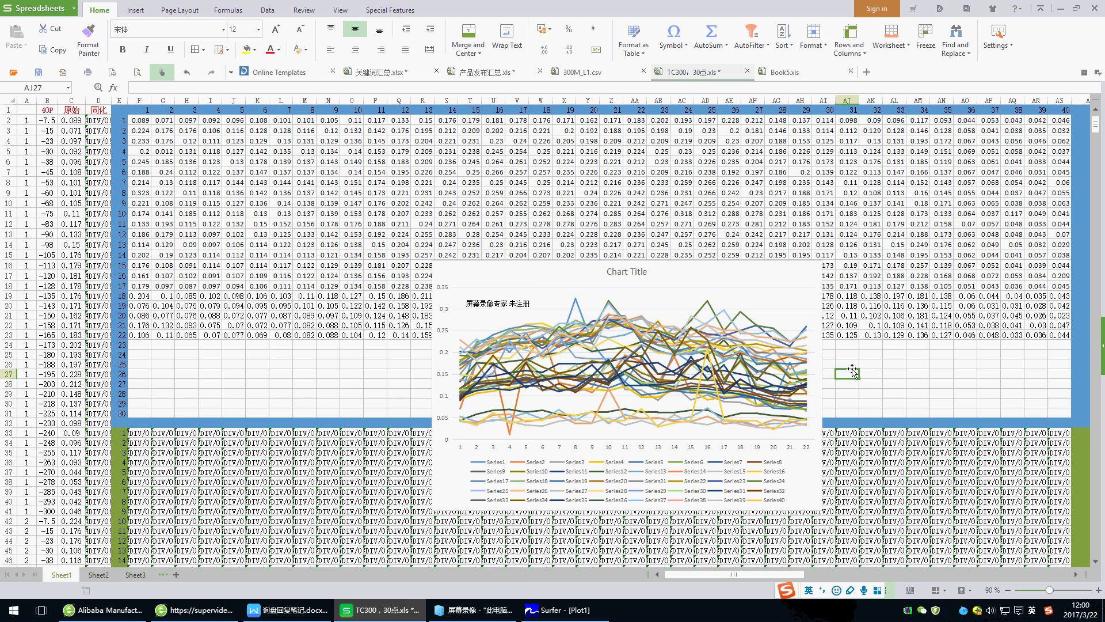
pyautogui.press('super')
pyautogui.click(847, 363)
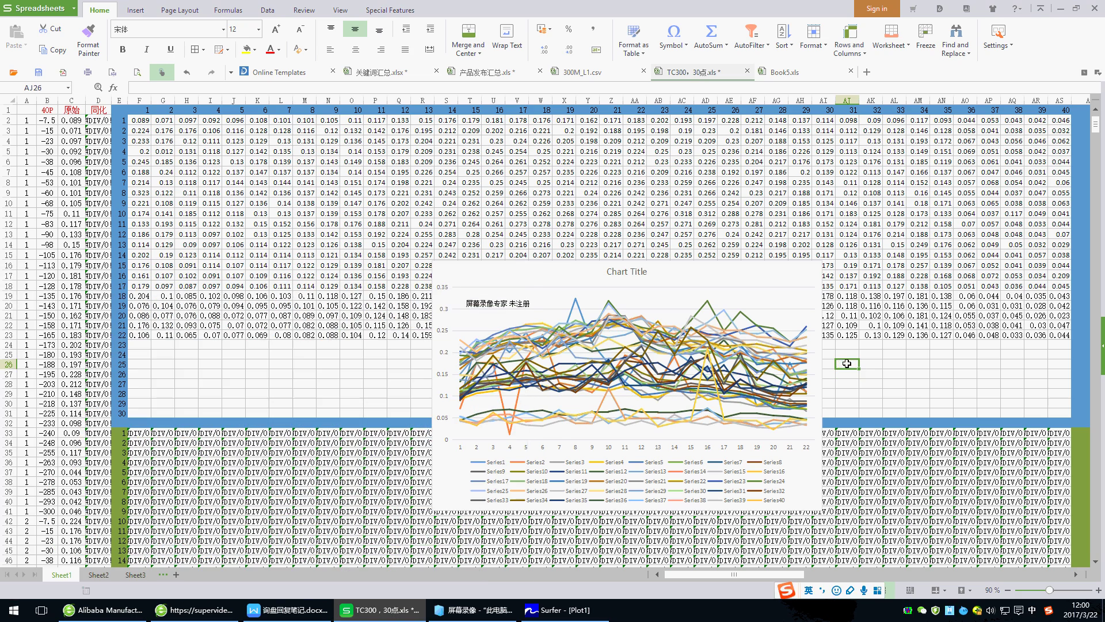
# Step: Capture a screenshot of the whole line chart, including its title and series legend, to the clipboard
pyautogui.hotkey('ctrl', 'alt', 'a')
pyautogui.moveTo(435, 267)
pyautogui.mouseDown()
pyautogui.moveTo(737, 420)
pyautogui.moveTo(821, 506)
pyautogui.mouseUp()
pyautogui.click(804, 517)
# Step: Switch to Surfer and paste the captured line chart image into the plot beside the contour map
pyautogui.click(557, 612)
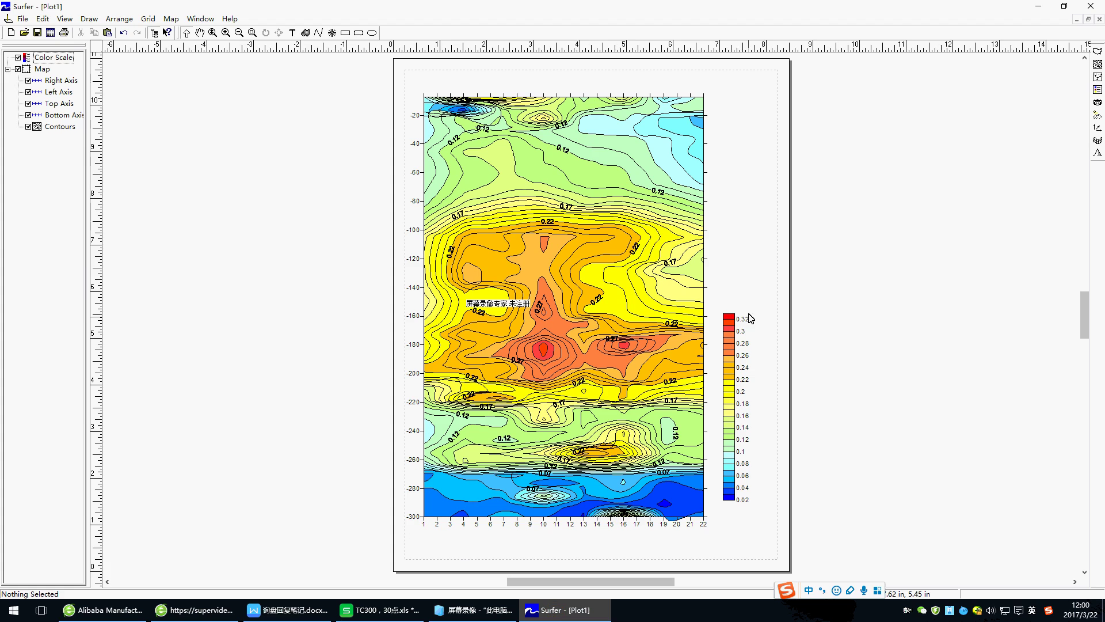
pyautogui.rightClick(731, 200)
pyautogui.click(762, 215)
pyautogui.click(762, 215)
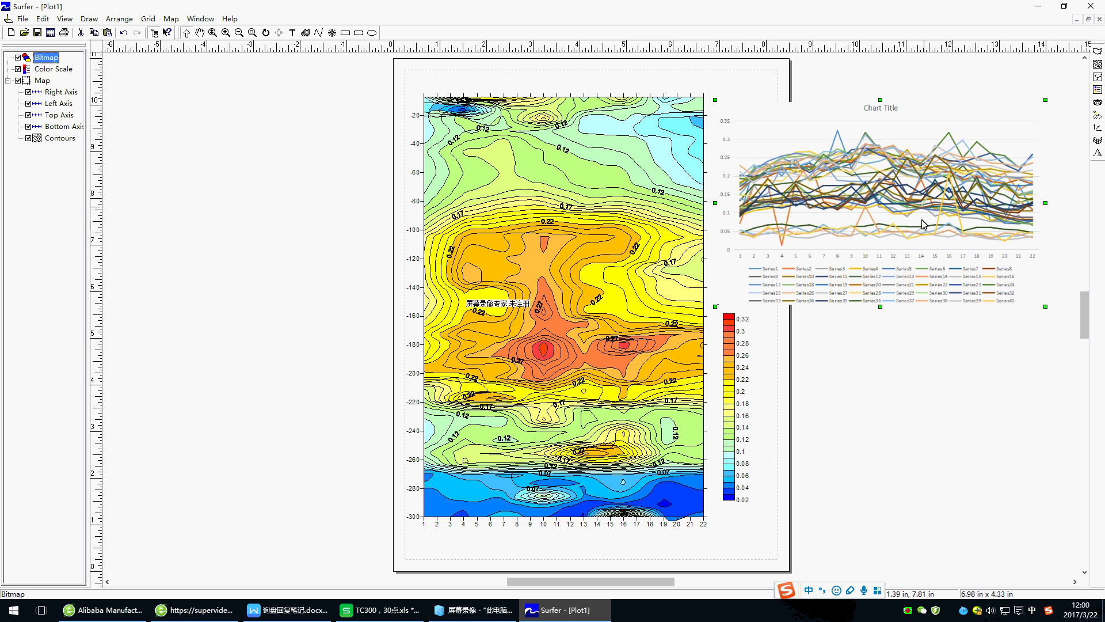
# Step: Nudge the pasted chart image slightly away from the contour map and deselect it
pyautogui.moveTo(661, 582); pyautogui.dragTo(621, 582)
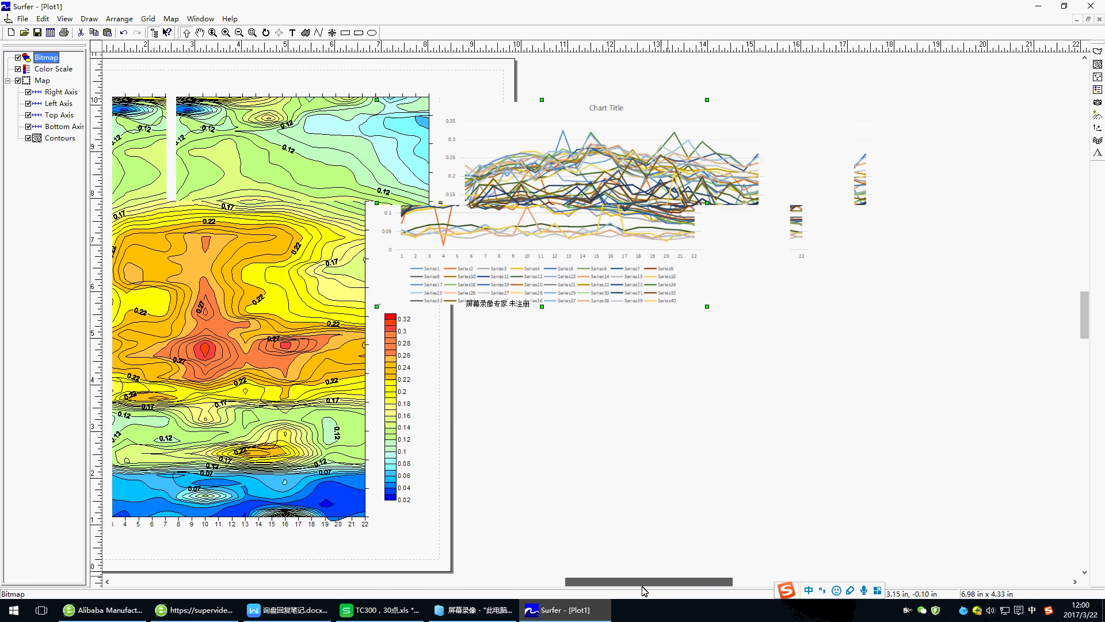
pyautogui.click(728, 372)
pyautogui.moveTo(712, 246); pyautogui.dragTo(718, 246)
pyautogui.click(826, 423)
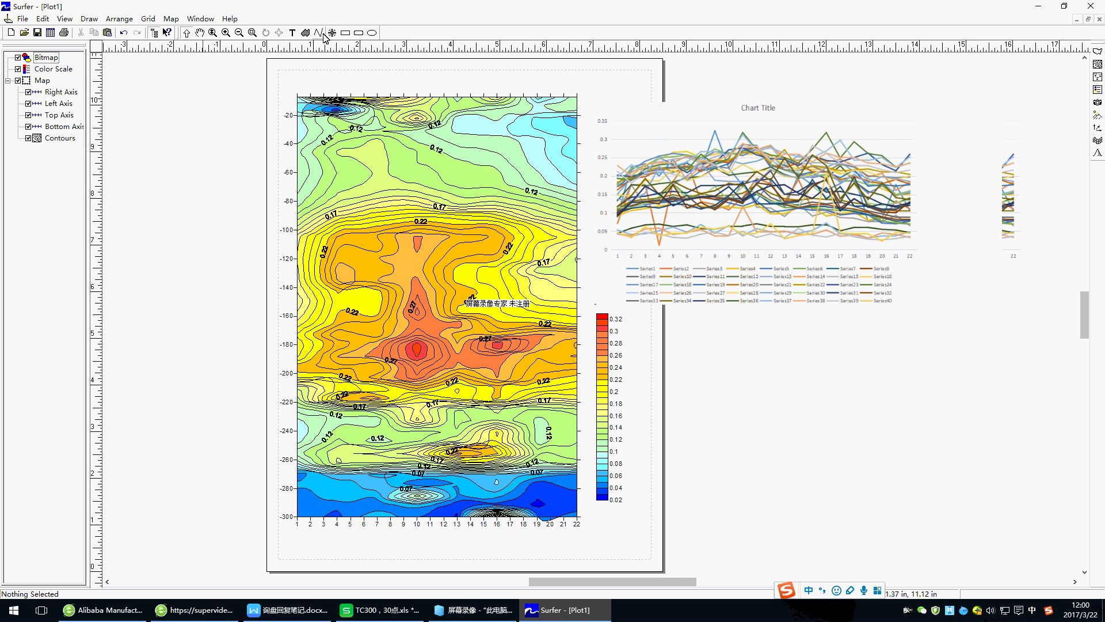
pyautogui.click(346, 34)
pyautogui.moveTo(550, 92); pyautogui.dragTo(553, 385)
pyautogui.click(345, 33)
pyautogui.moveTo(547, 89); pyautogui.dragTo(553, 396)
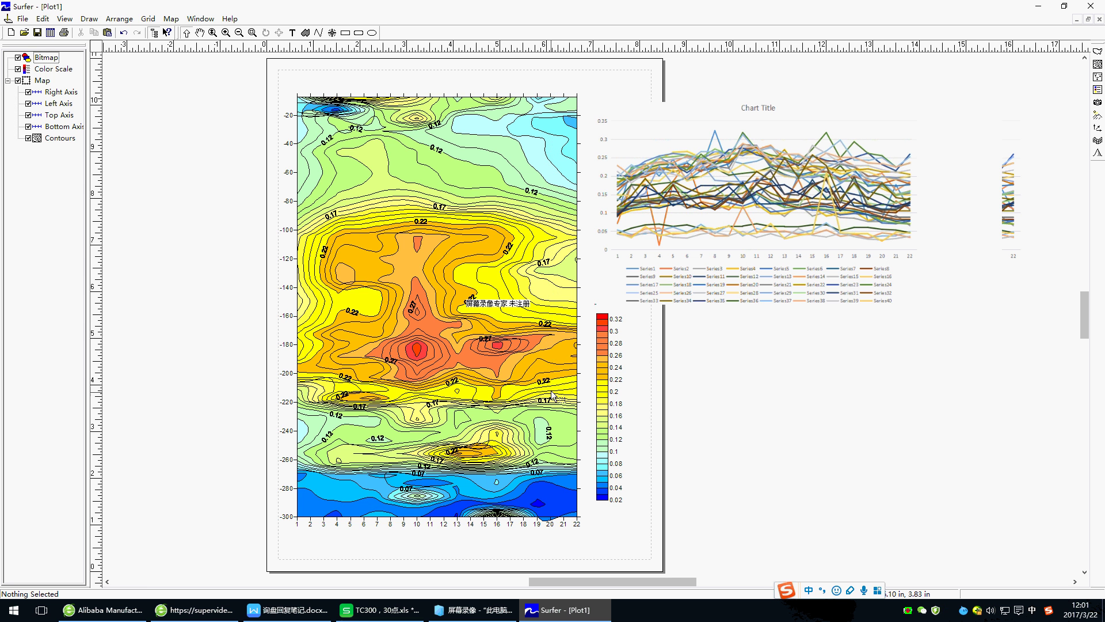
# Step: Draw a very narrow vertical rectangle on the contour map near point 20, from just above the top axis down to about -190
pyautogui.click(345, 33)
pyautogui.moveTo(549, 91); pyautogui.dragTo(548, 262)
pyautogui.moveTo(556, 344); pyautogui.dragTo(554, 359)
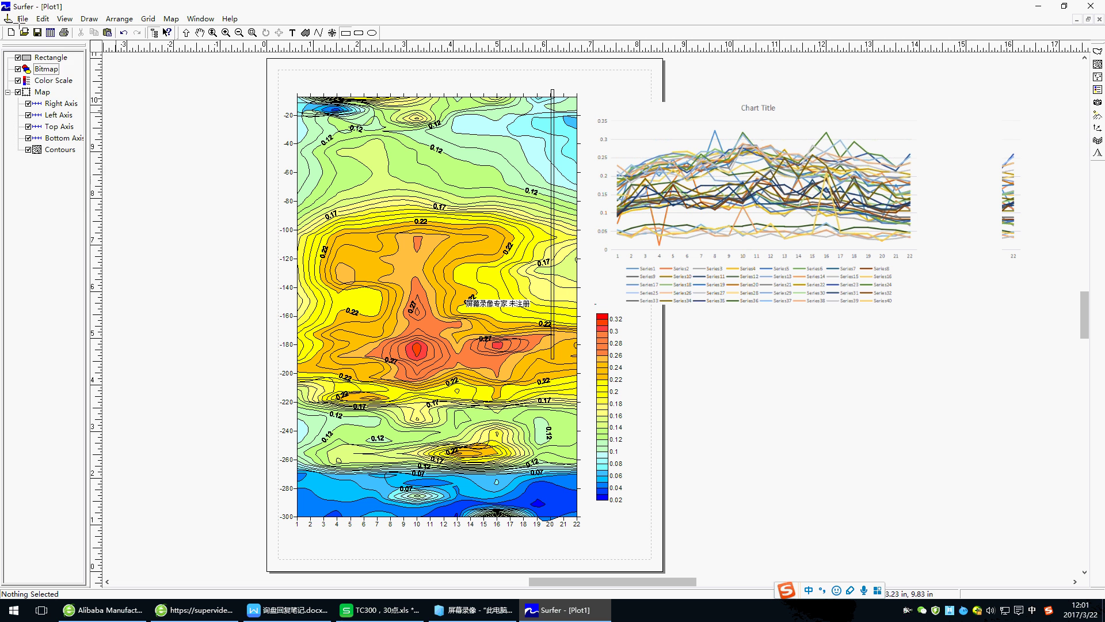
# Step: Save the plot to the desktop as a Surfer file named L 1
pyautogui.click(22, 19)
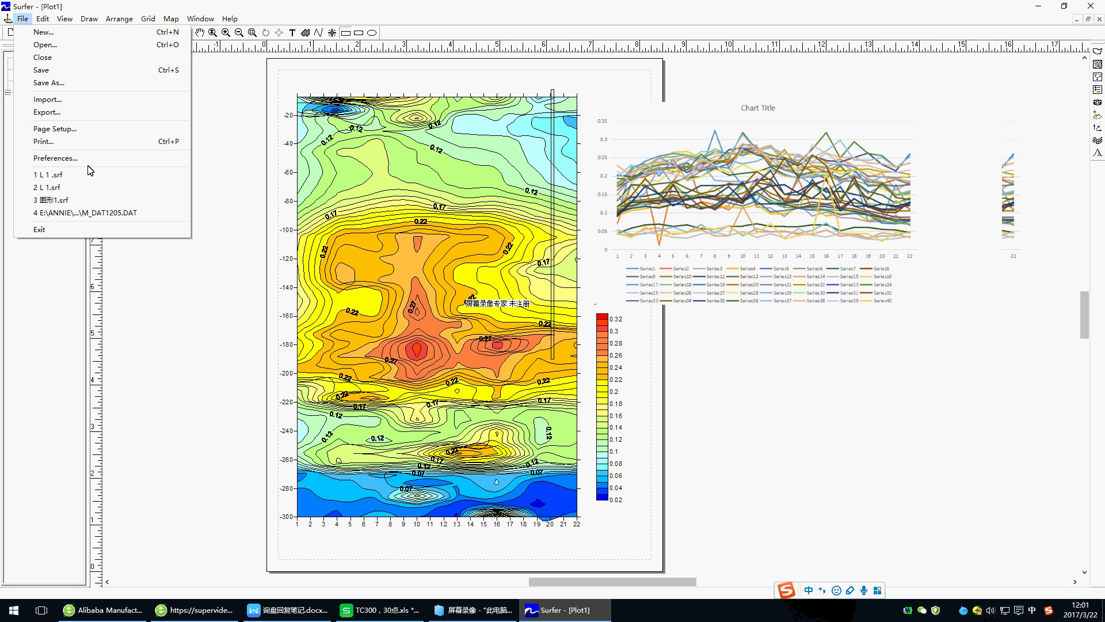
pyautogui.click(52, 84)
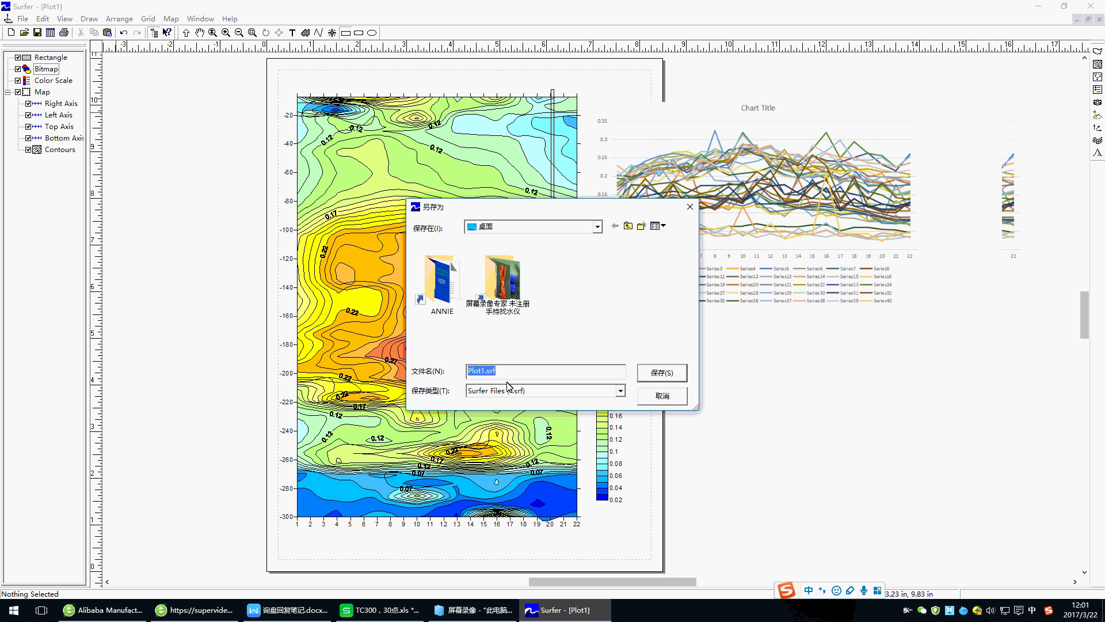
pyautogui.click(485, 369)
pyautogui.moveTo(485, 369); pyautogui.dragTo(452, 371)
pyautogui.write('L 1')
pyautogui.click(665, 373)
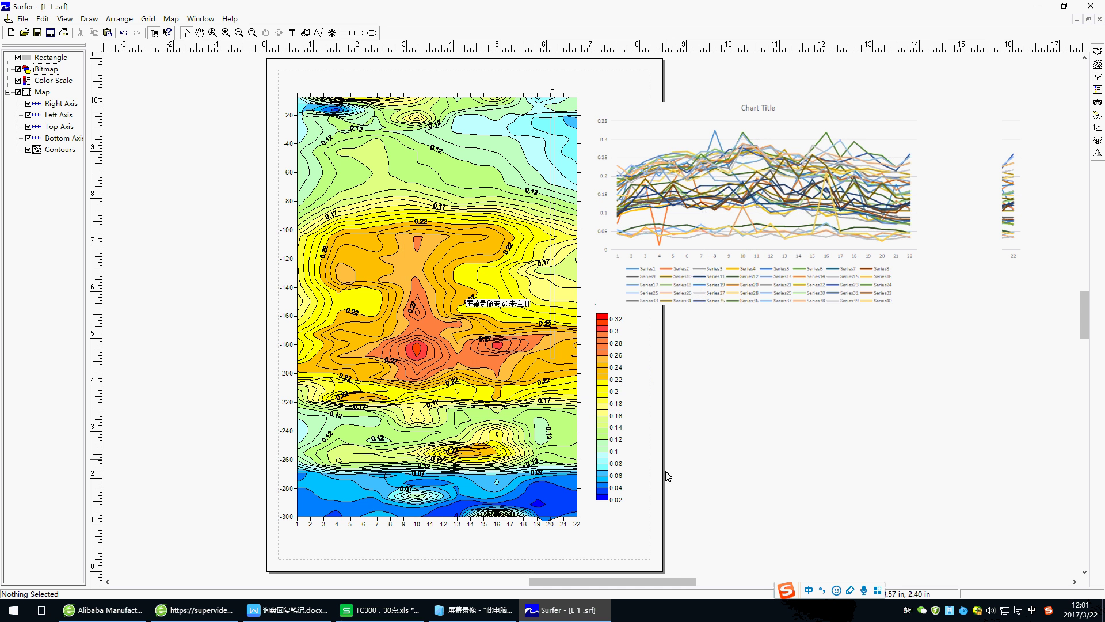